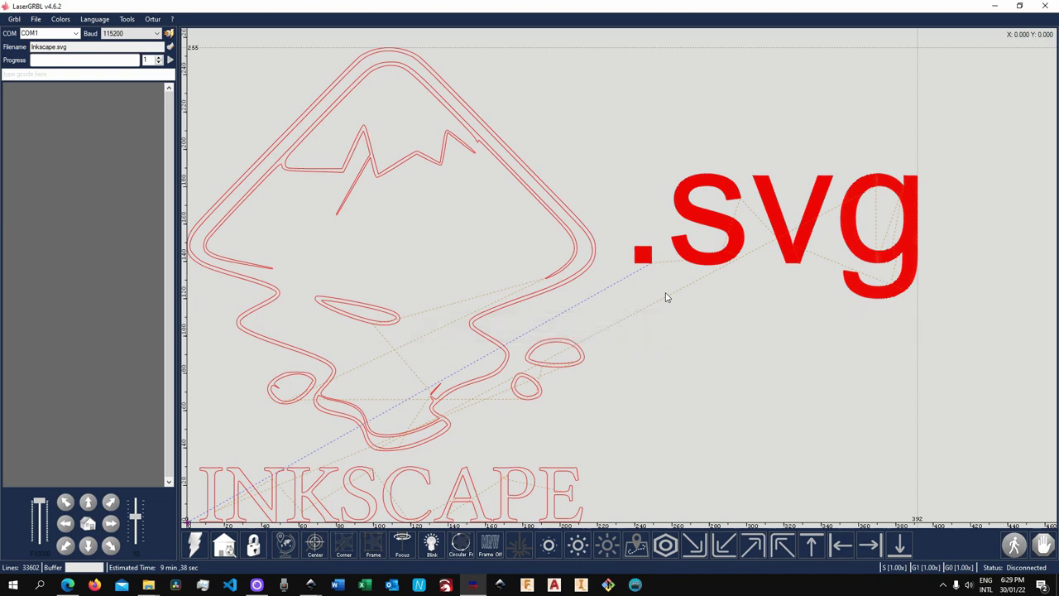
# Step: Check which file types LaserGRBL's Open File dialog accepts, then close the list
pyautogui.click(34, 19)
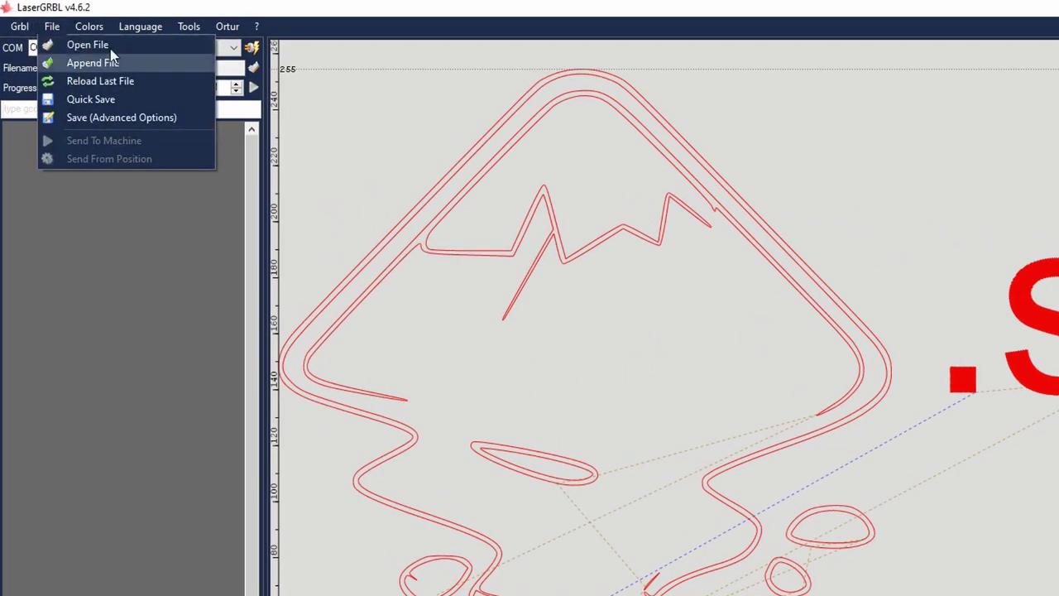
pyautogui.click(104, 41)
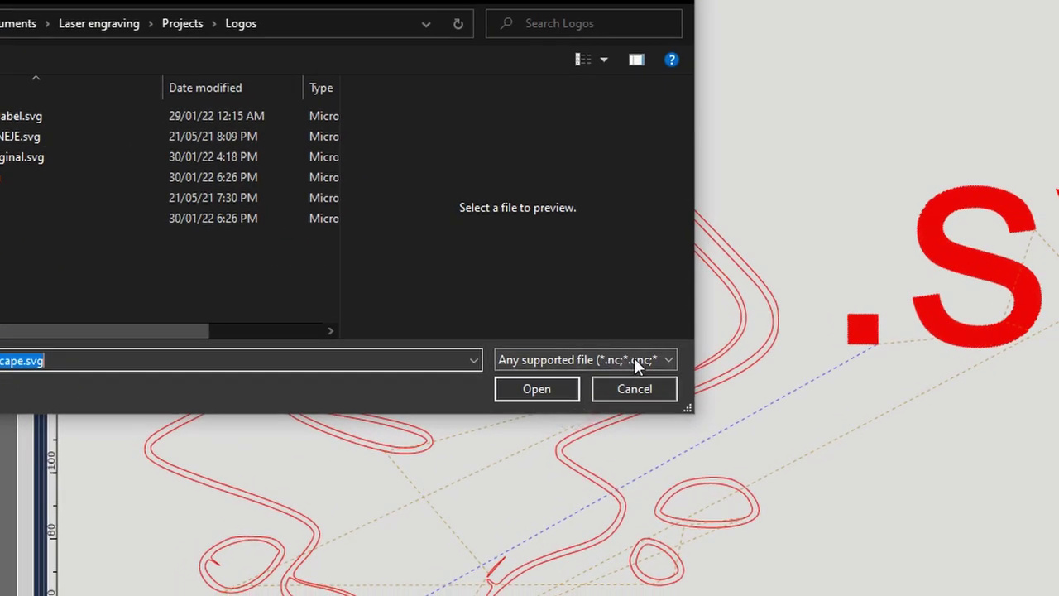
pyautogui.click(771, 404)
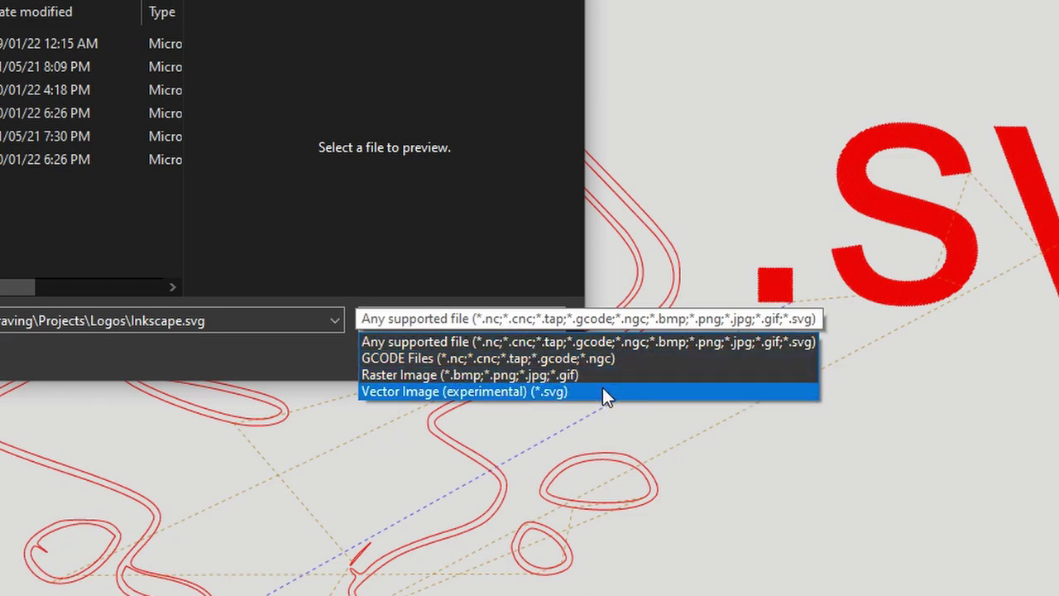
pyautogui.press('Escape')
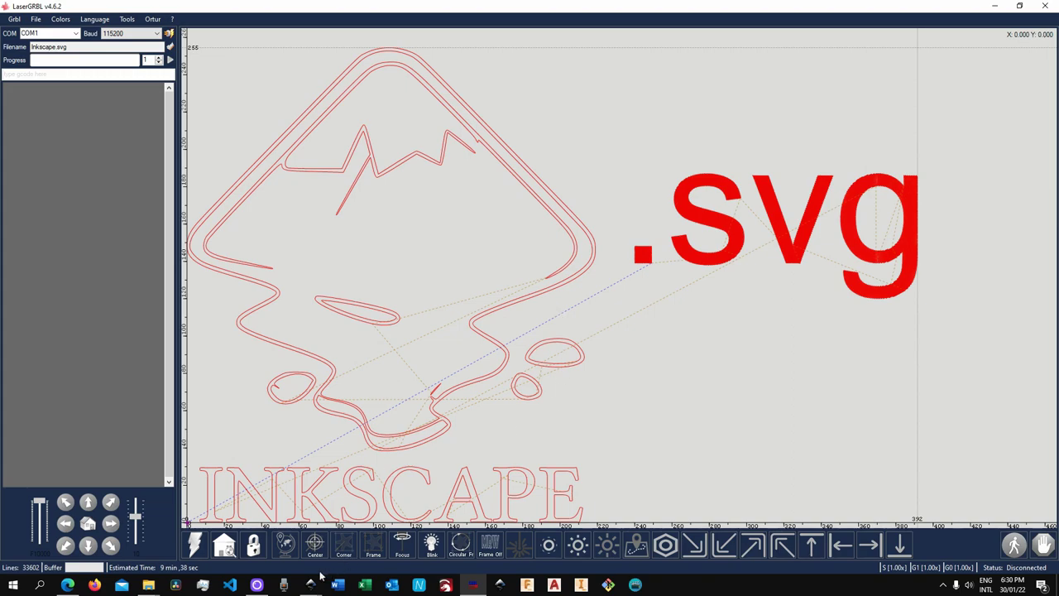
# Step: Look at the Inkscape window, then open Inkscape.svg from the Logos folder in LaserGRBL
pyautogui.moveTo(310, 584)
pyautogui.click(288, 565)
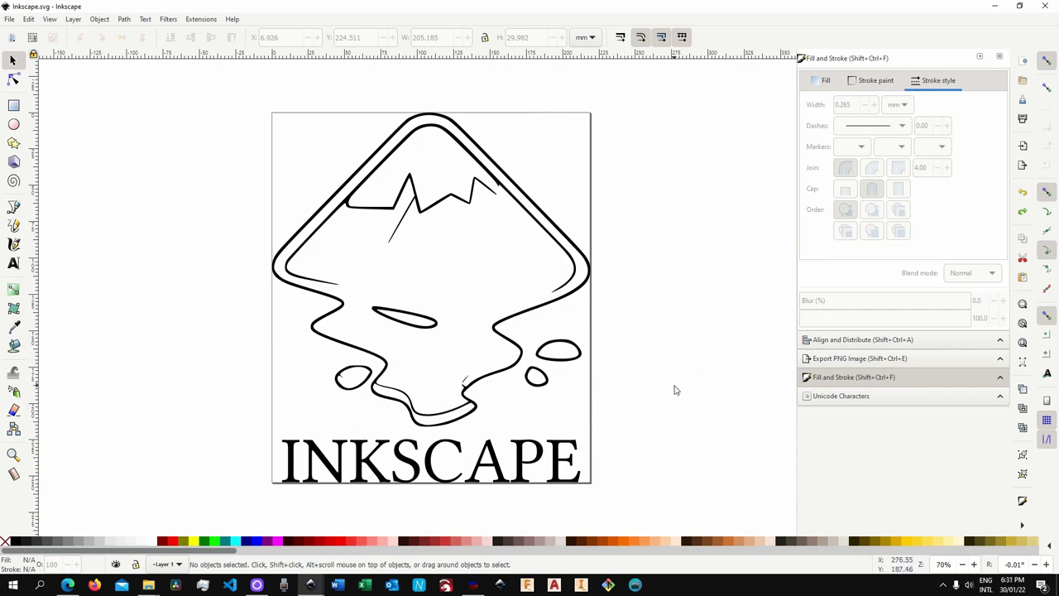
pyautogui.click(472, 584)
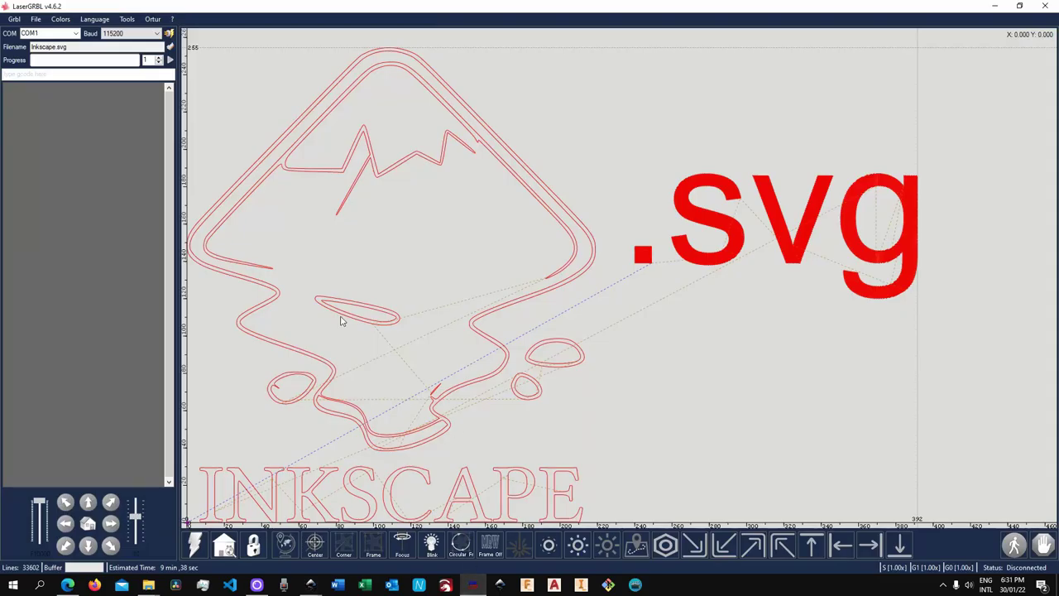
pyautogui.click(36, 19)
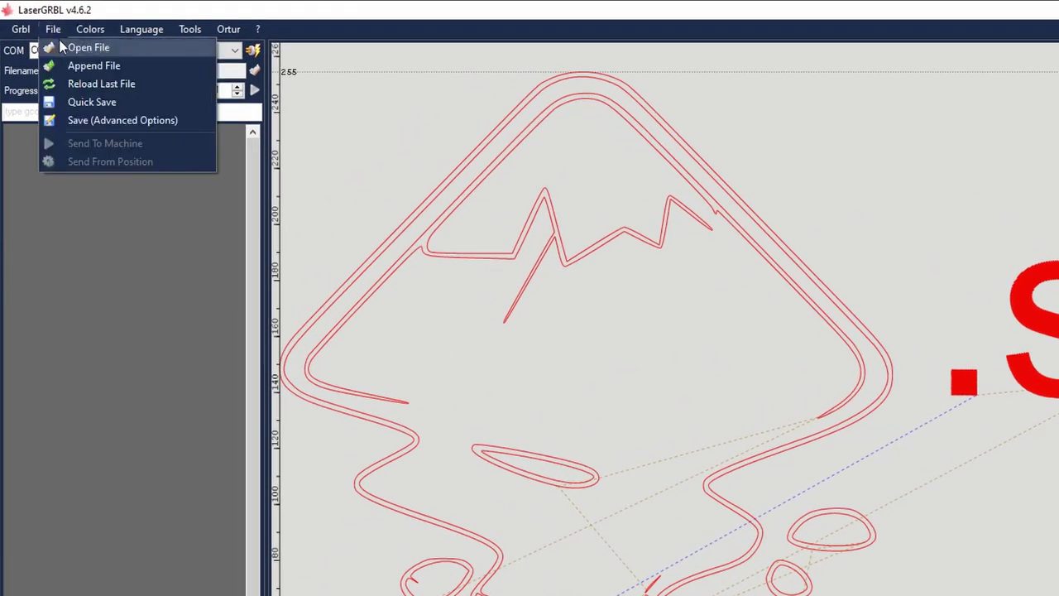
pyautogui.click(55, 46)
pyautogui.click(203, 254)
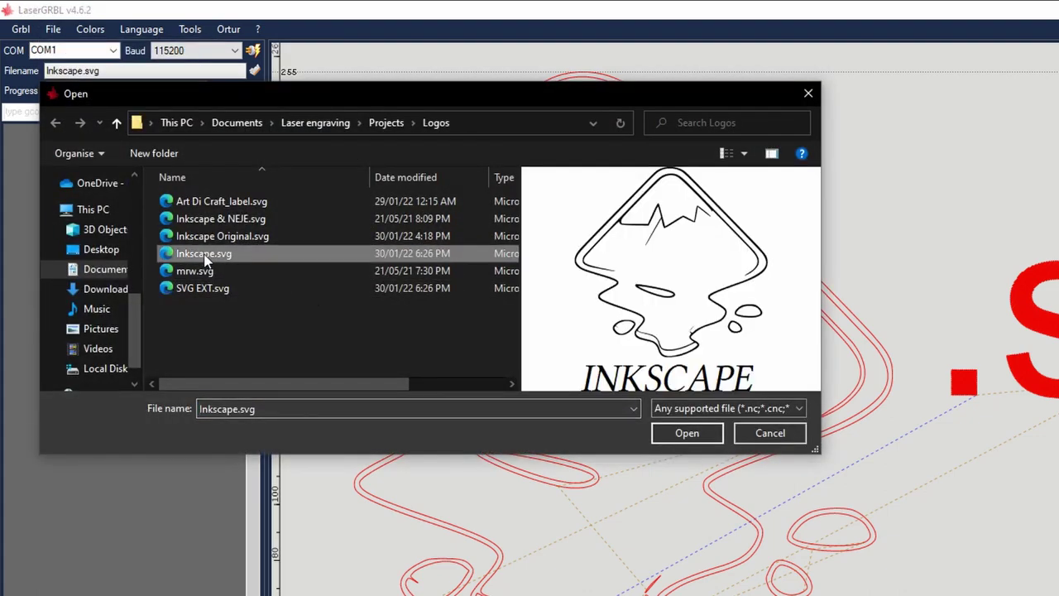
pyautogui.click(685, 433)
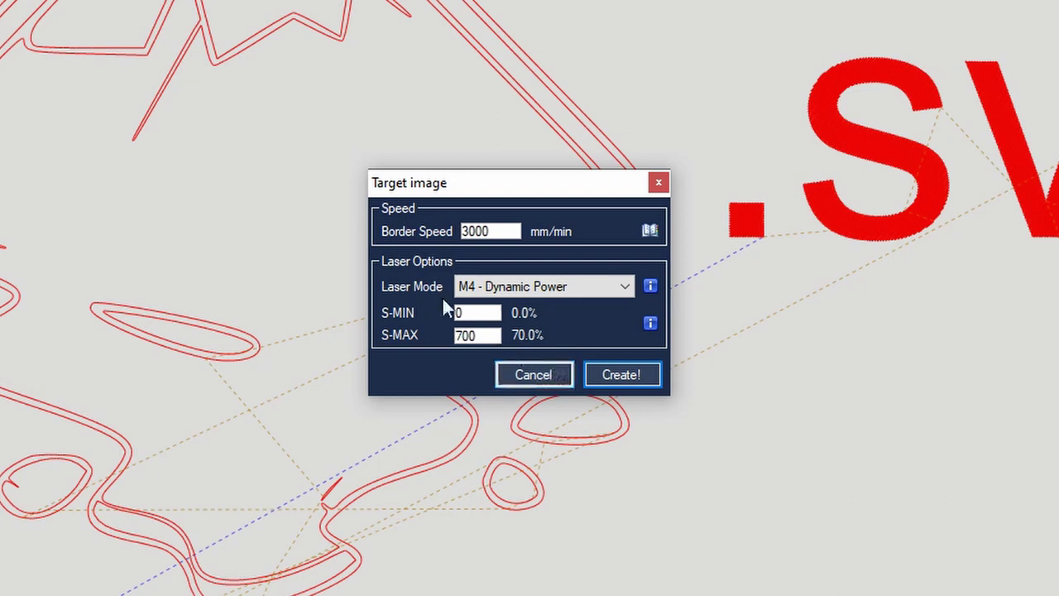
# Step: Keep Border Speed 3000 and M4 - Dynamic Power, and create the 3137-line job
pyautogui.click(474, 231)
pyautogui.moveTo(496, 231); pyautogui.dragTo(461, 231)
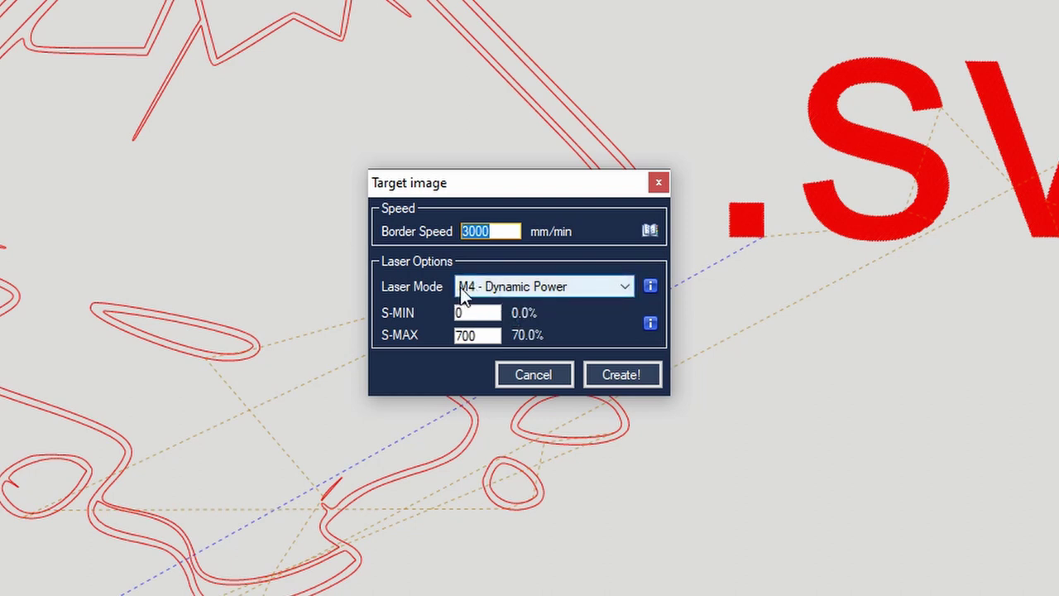
pyautogui.click(527, 289)
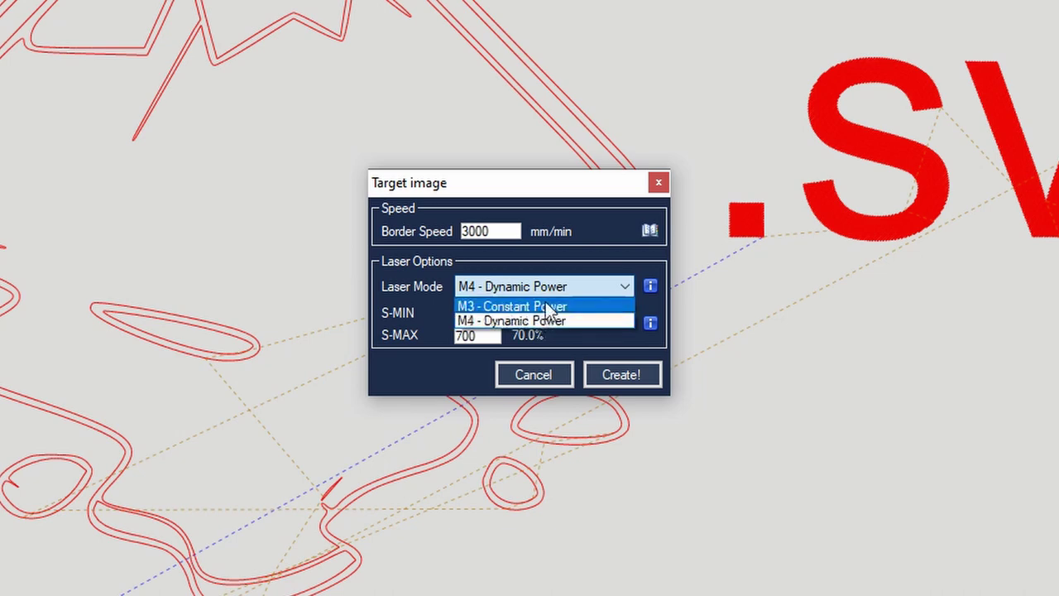
pyautogui.click(547, 292)
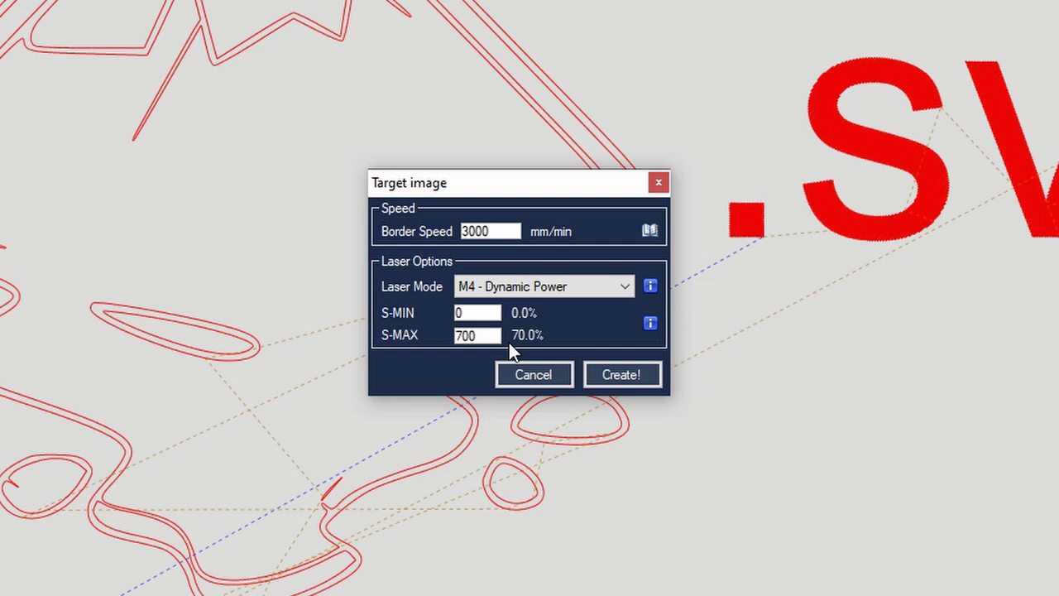
pyautogui.click(621, 375)
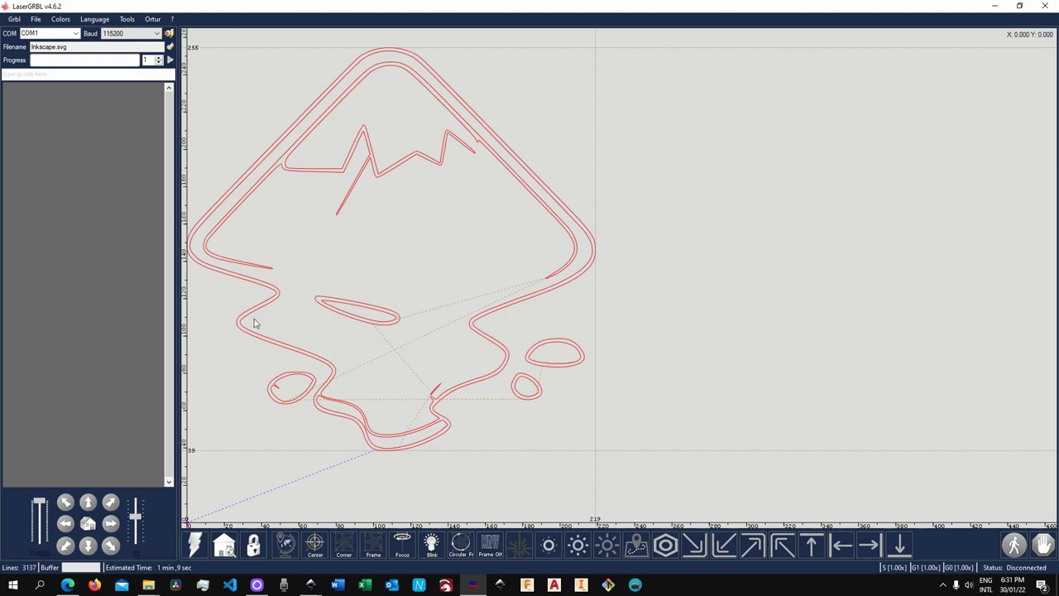
# Step: Bring Inkscape.svg forward, minimize it to view LaserGRBL's design, then restore it
pyautogui.moveTo(318, 587)
pyautogui.click(248, 540)
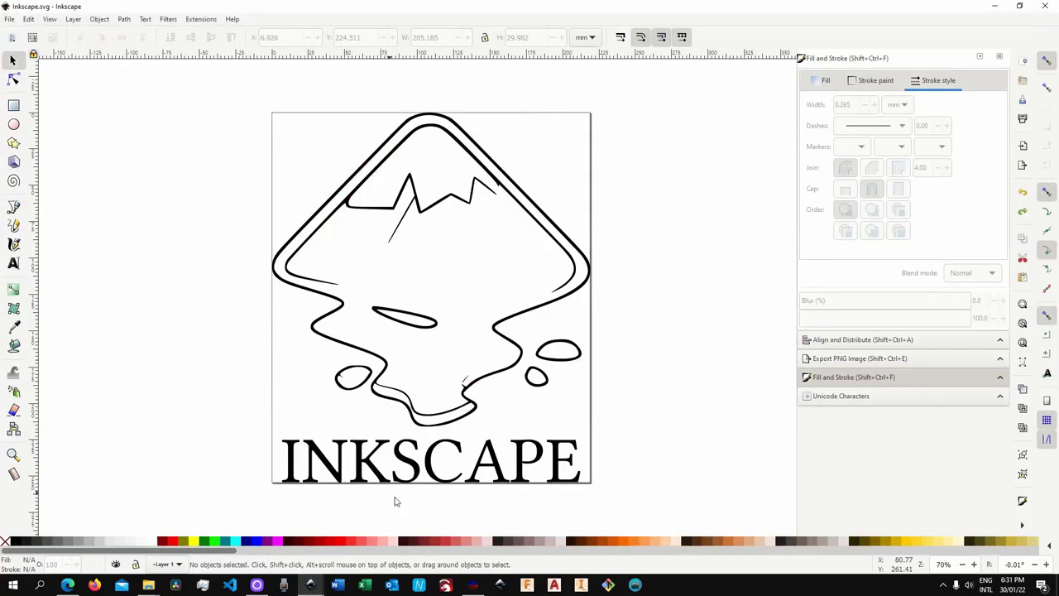
pyautogui.click(993, 6)
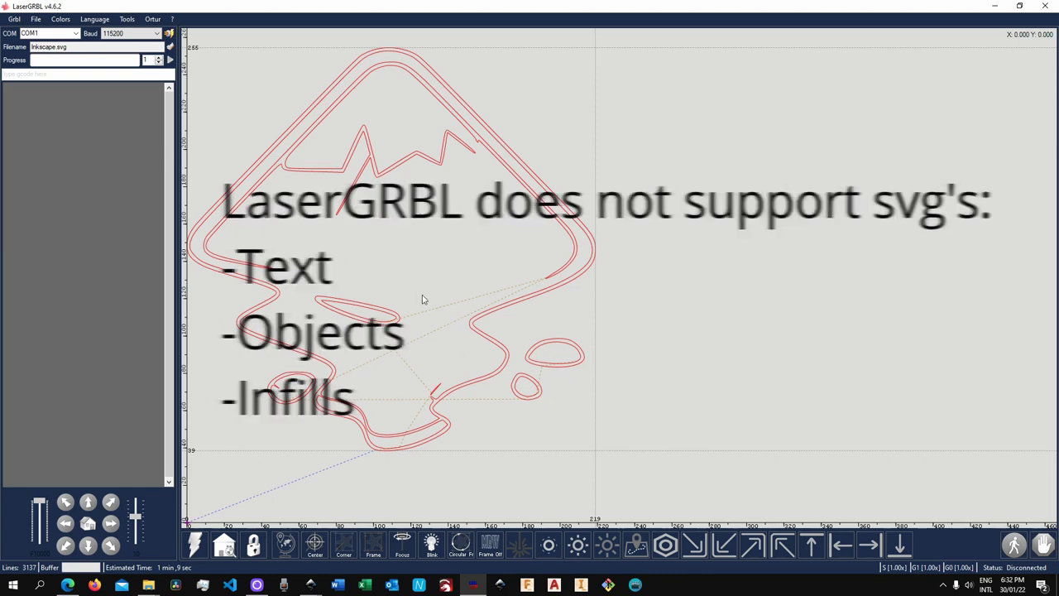
pyautogui.moveTo(310, 585)
pyautogui.click(289, 559)
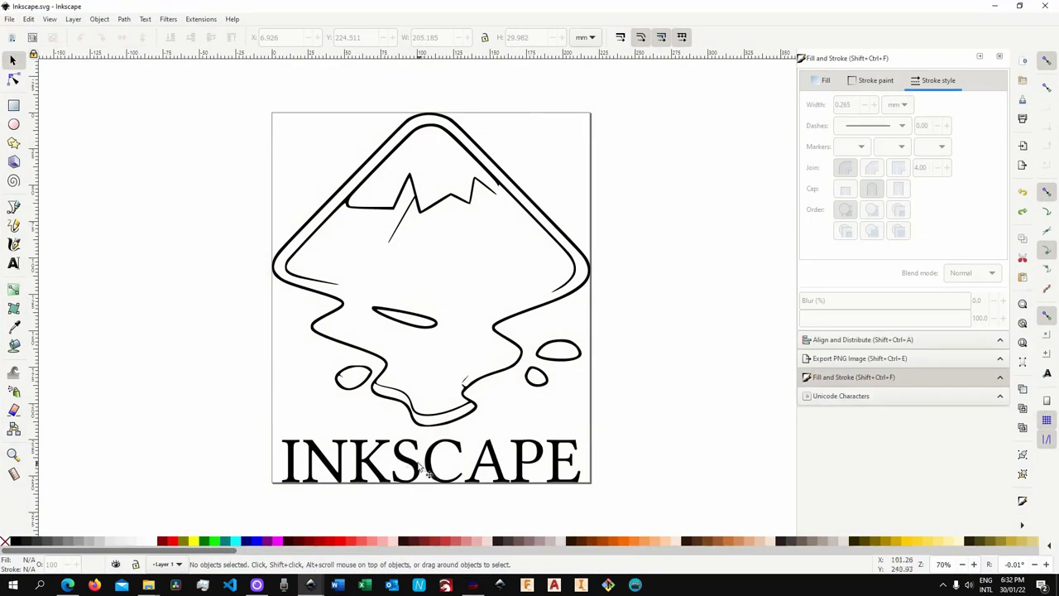
# Step: Convert the INKSCAPE text object into paths with Path > Object to Path
pyautogui.click(419, 470)
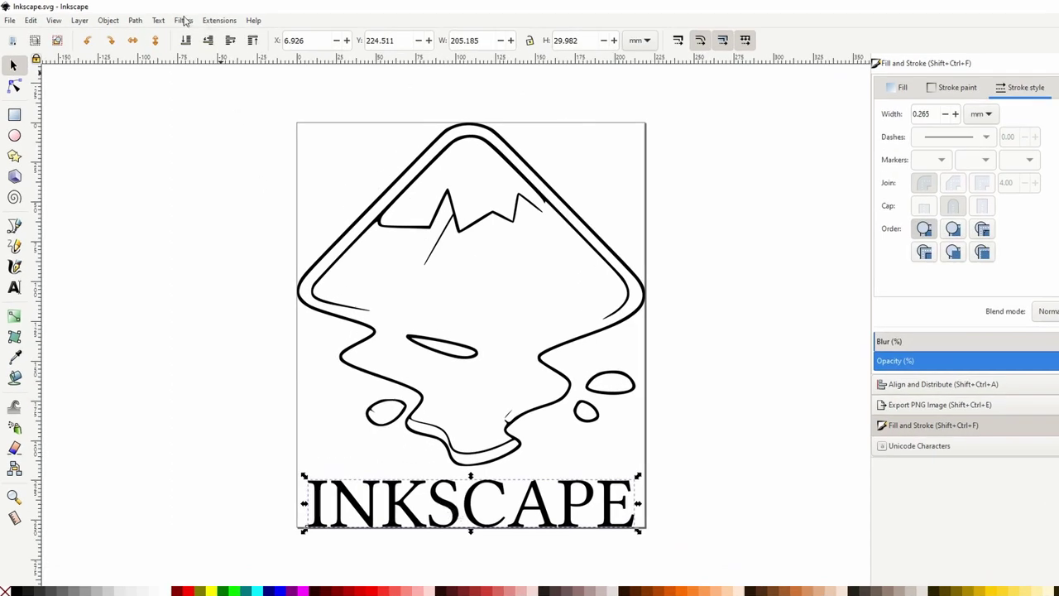
pyautogui.click(123, 19)
pyautogui.click(205, 45)
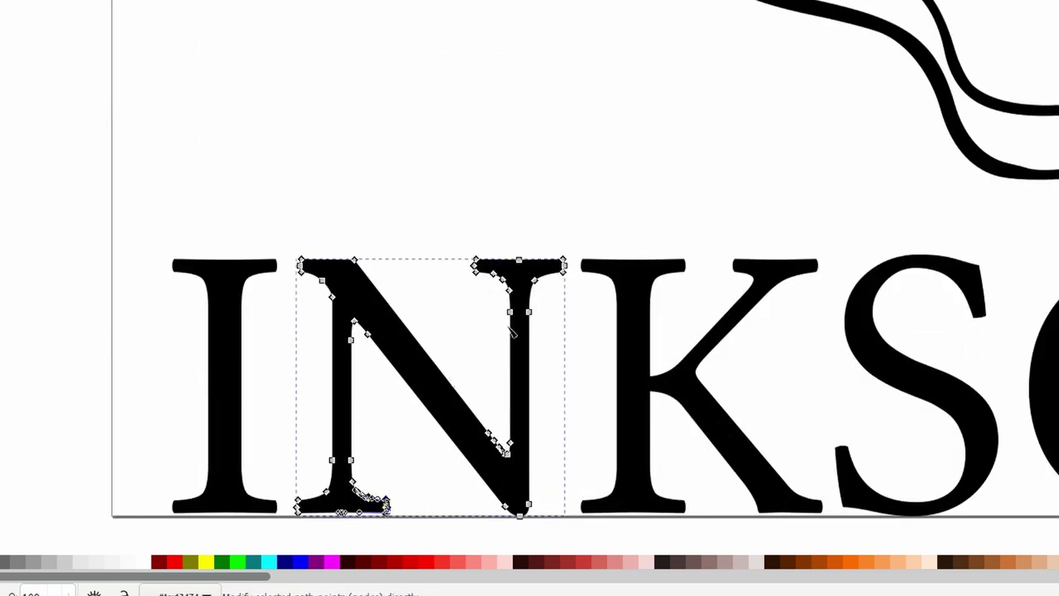
# Step: Test-move a node on the N, undo it, and save the document
pyautogui.moveTo(509, 312); pyautogui.dragTo(485, 306)
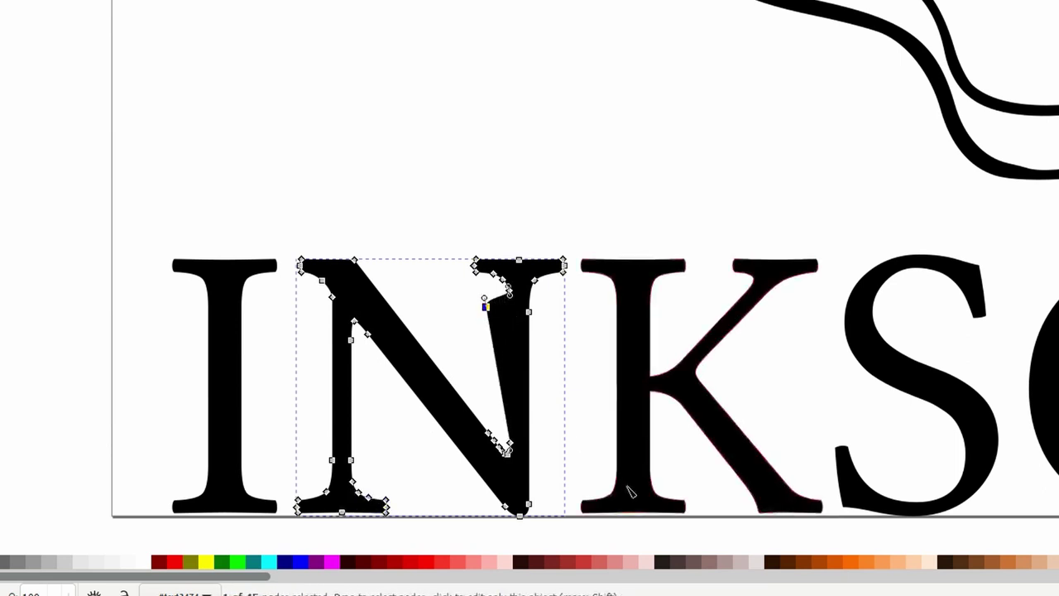
pyautogui.hotkey('ctrl', 'z')
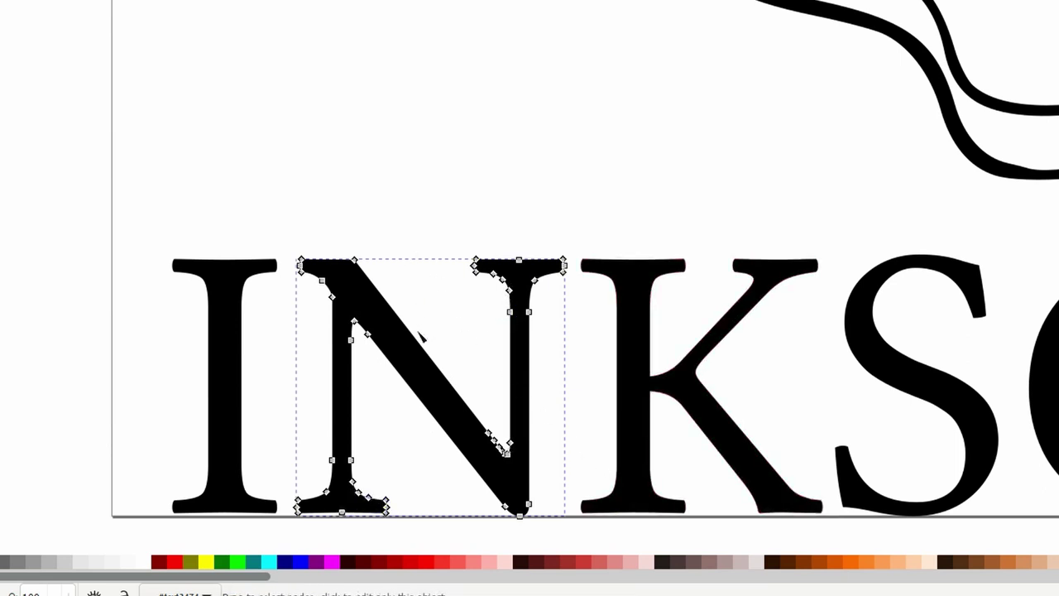
pyautogui.hotkey('ctrl', 's')
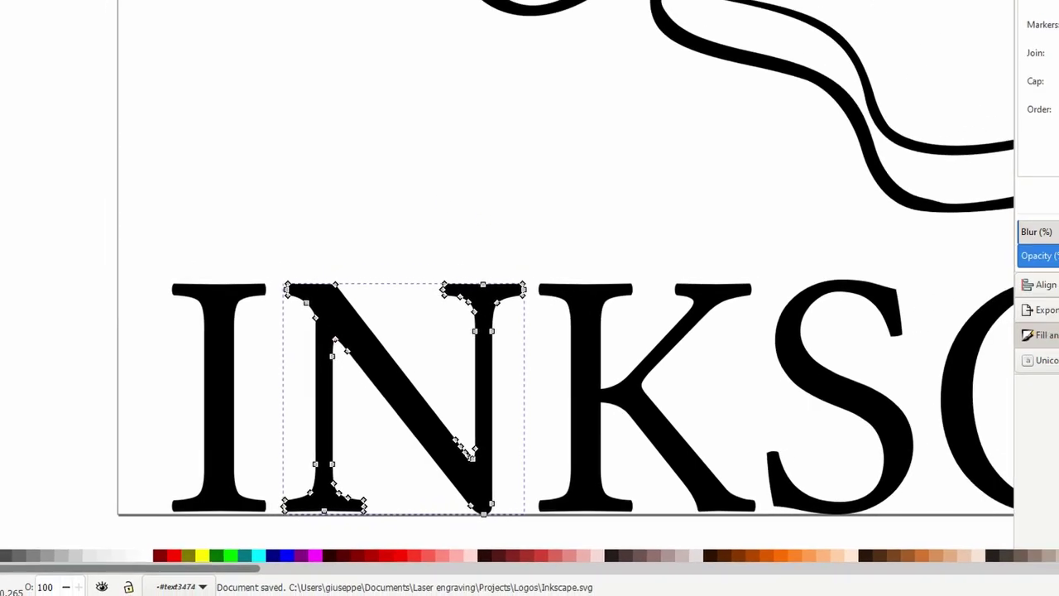
pyautogui.press('s')
pyautogui.keyDown('ctrl'); pyautogui.scroll(-4, 405, 388); pyautogui.keyUp('ctrl')
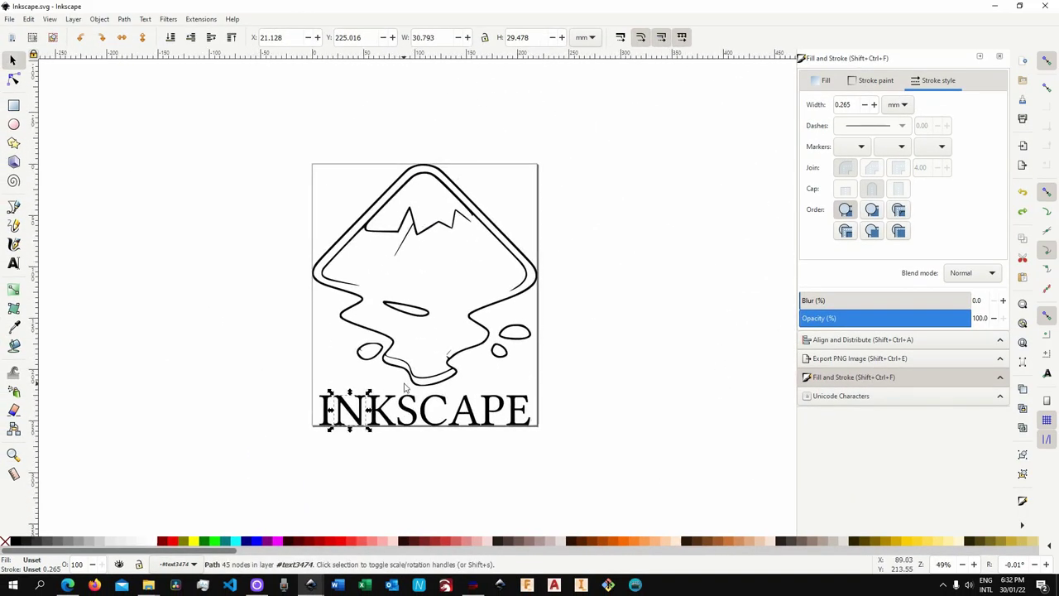
pyautogui.hotkey('ctrl', 's')
# Step: Reload the updated Inkscape.svg in LaserGRBL, creating a 4622-line, 1 min 37 sec job
pyautogui.click(473, 585)
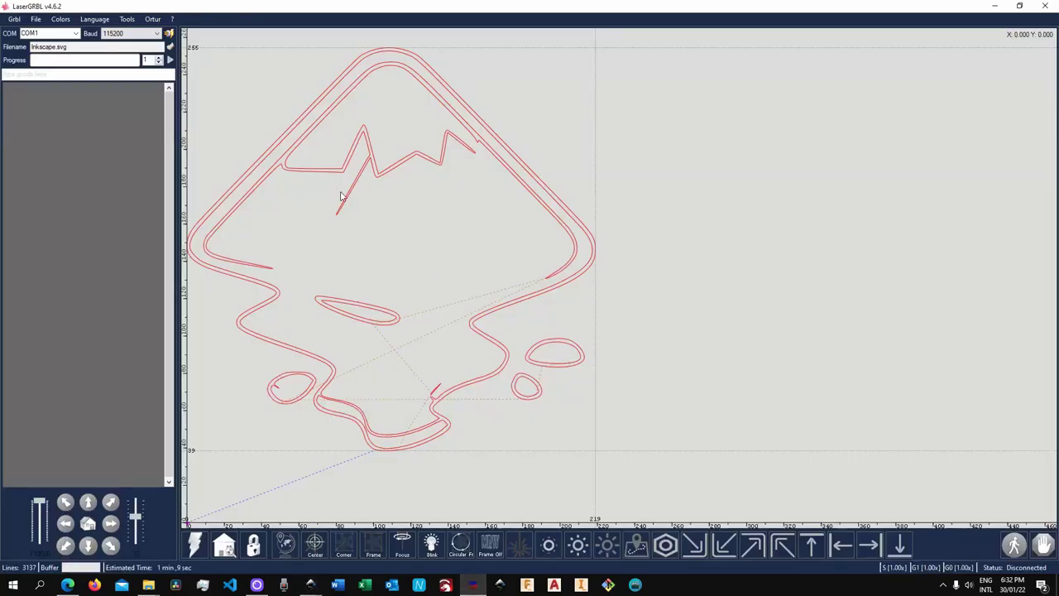
pyautogui.click(36, 19)
pyautogui.click(60, 30)
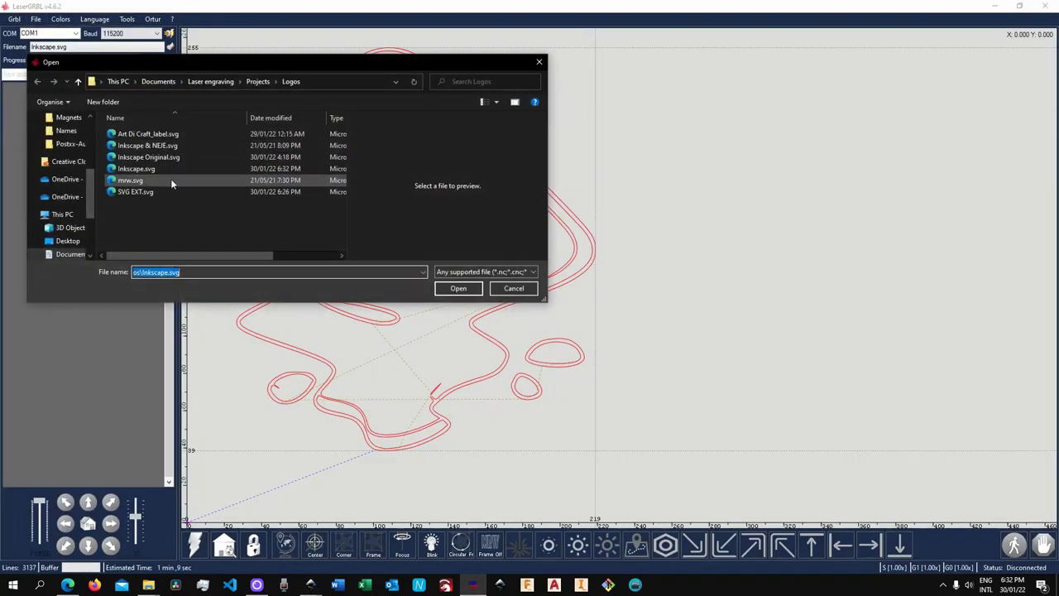
pyautogui.click(135, 168)
pyautogui.click(459, 287)
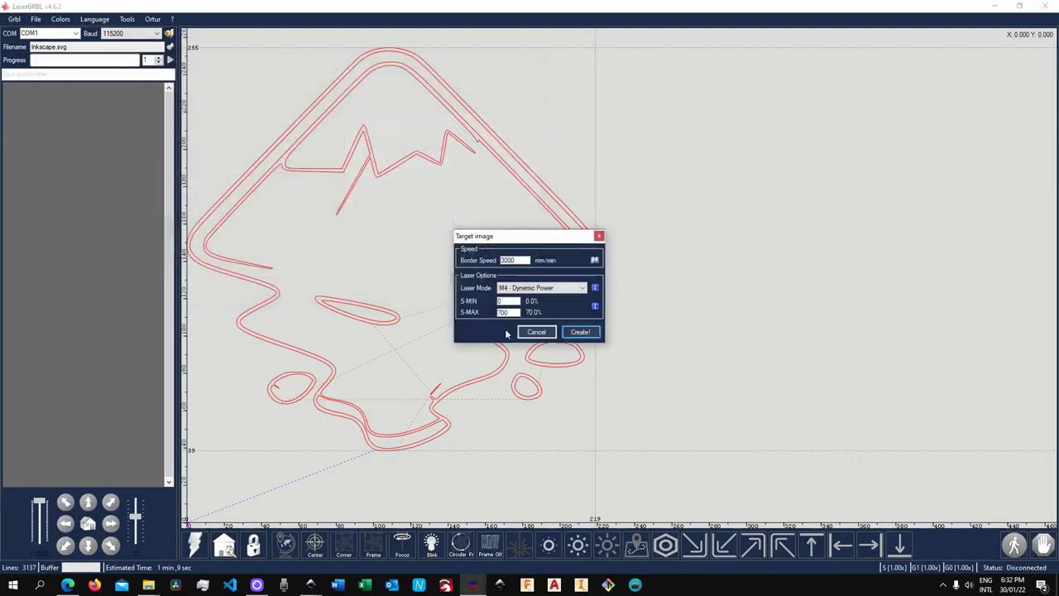
pyautogui.click(579, 331)
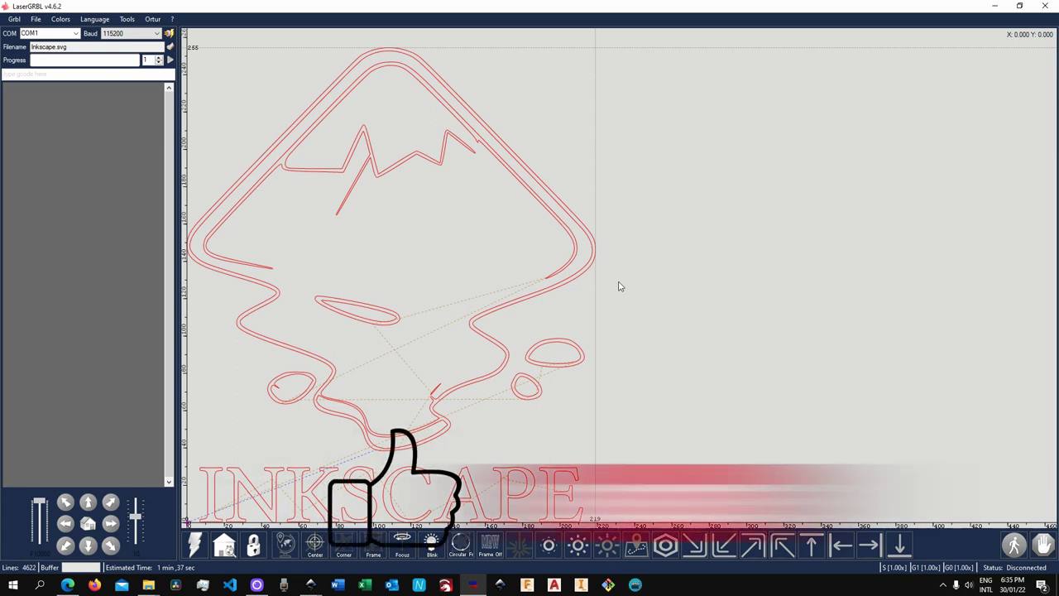
# Step: Open SVG EXT.svg and create its 33609-line, 9 min 37 sec engraving job
pyautogui.click(36, 18)
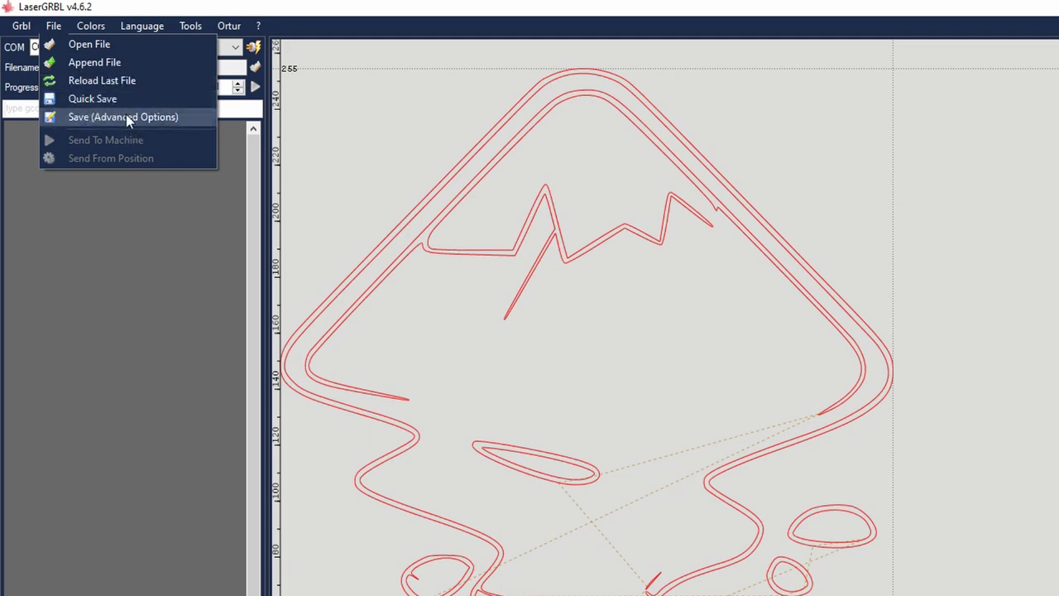
pyautogui.click(107, 62)
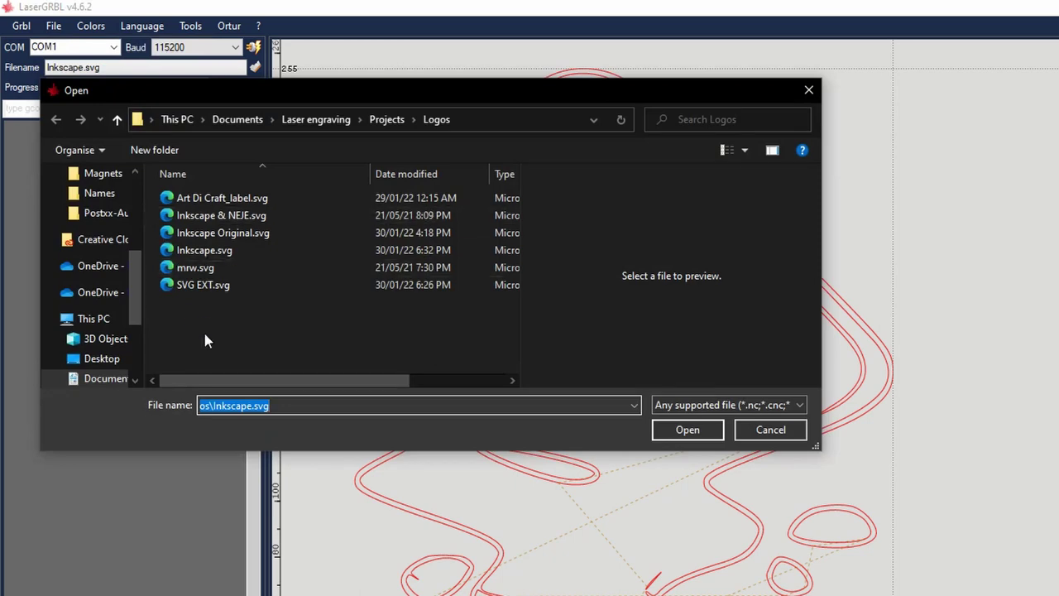
pyautogui.click(190, 284)
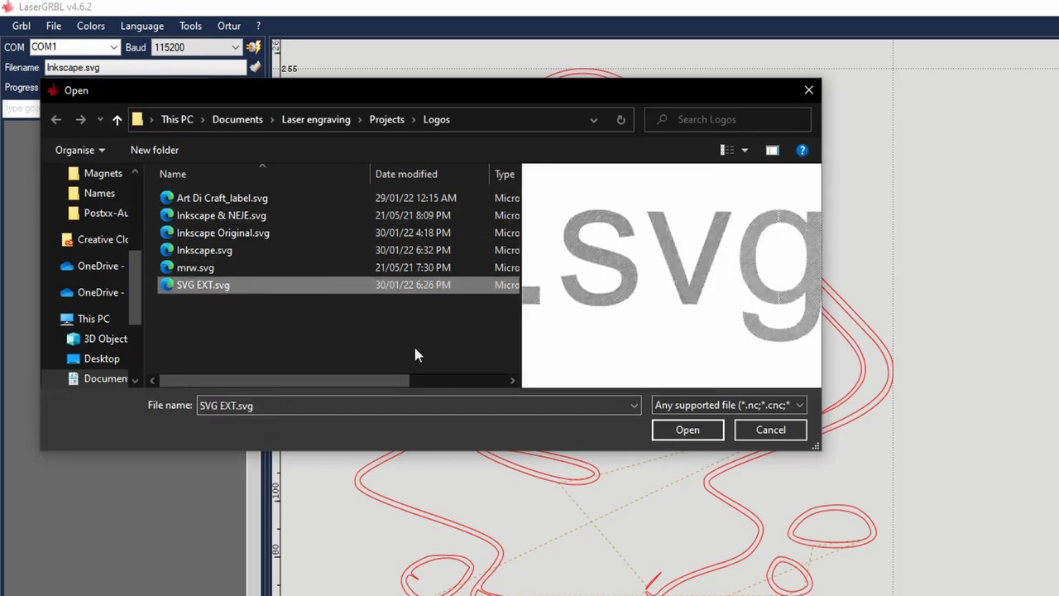
pyautogui.click(700, 428)
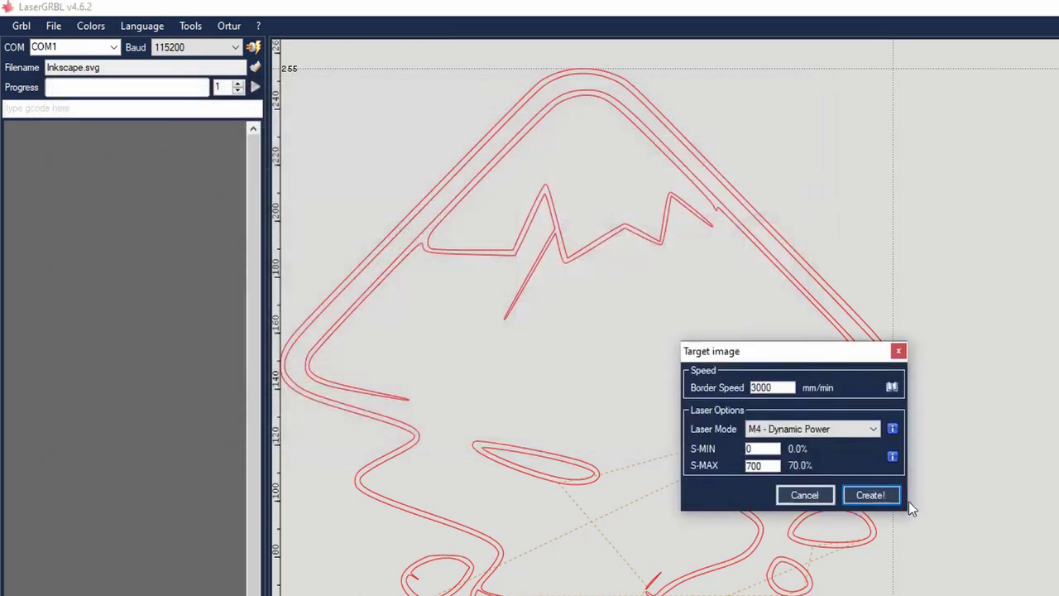
pyautogui.click(868, 494)
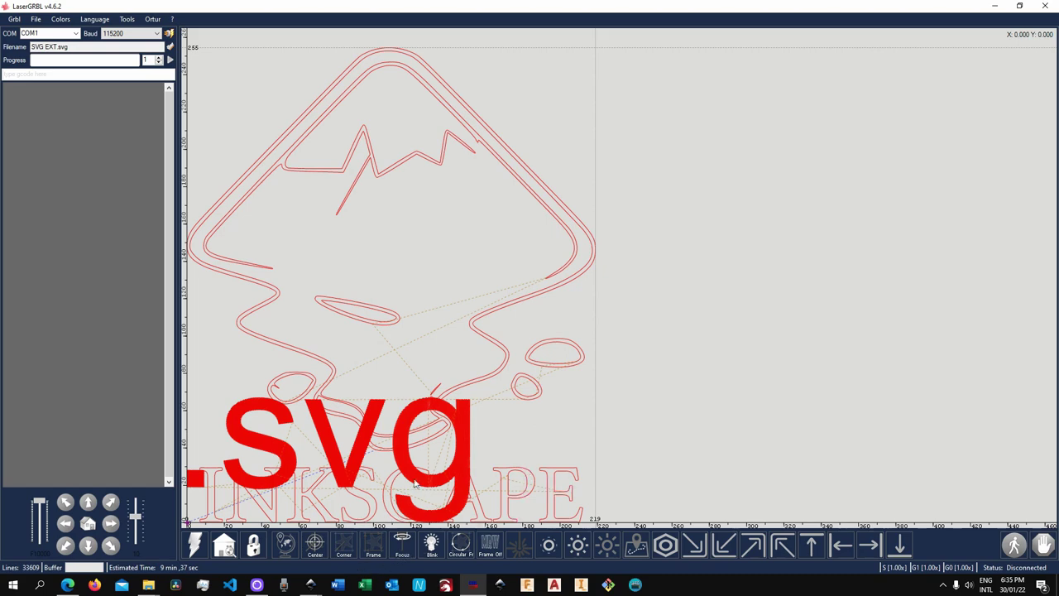
# Step: Move SVG EXT.svg's .svg lettering group up-right to X 119.060, Y -69.930 and save
pyautogui.moveTo(311, 584)
pyautogui.click(361, 542)
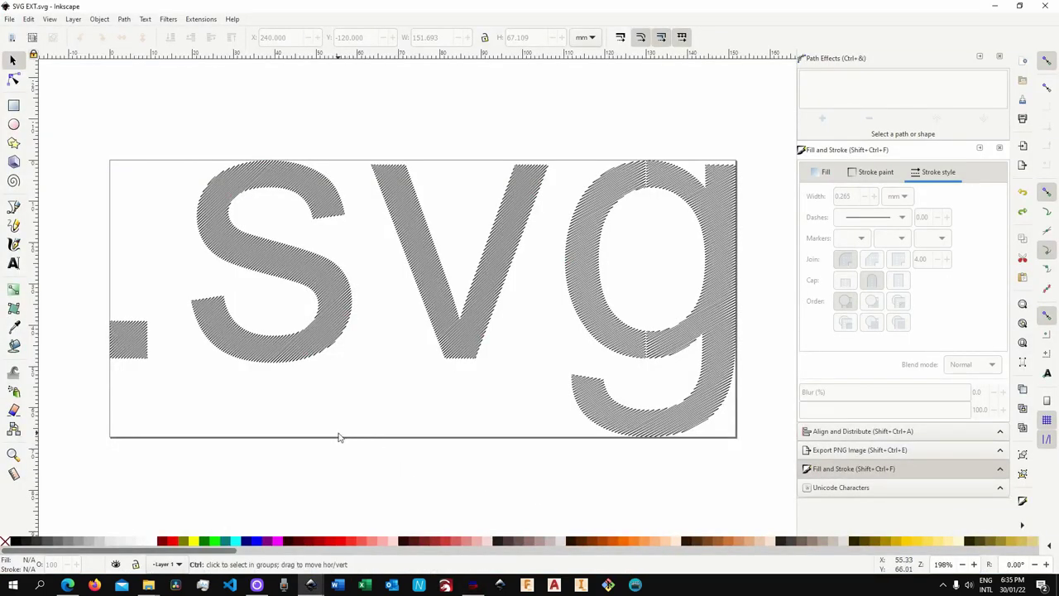
pyautogui.keyDown('ctrl'); pyautogui.scroll(-2, 337, 437); pyautogui.keyUp('ctrl')
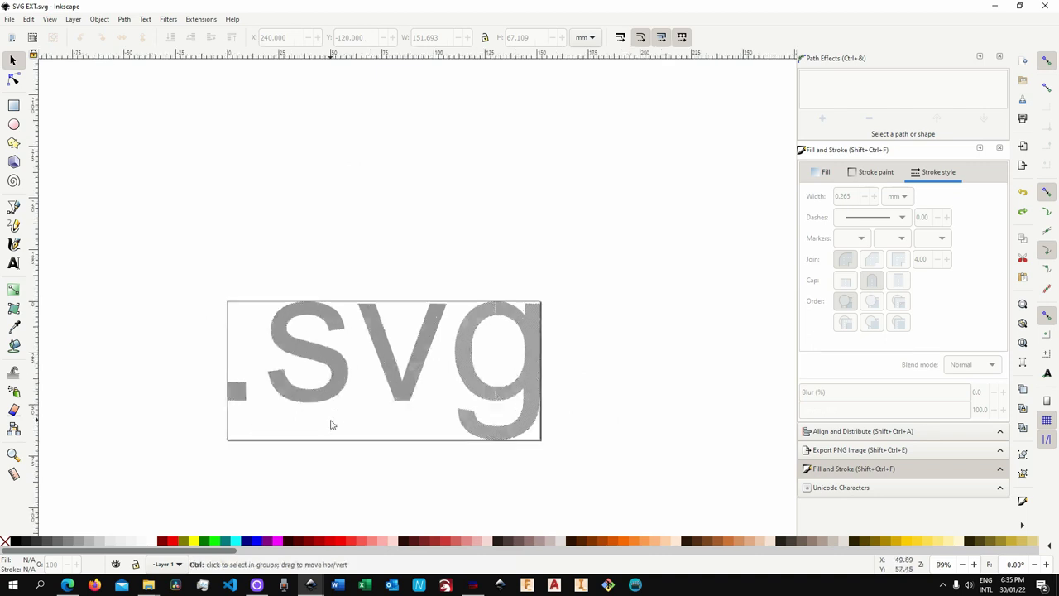
pyautogui.keyDown('ctrl'); pyautogui.scroll(1, 331, 424); pyautogui.keyUp('ctrl')
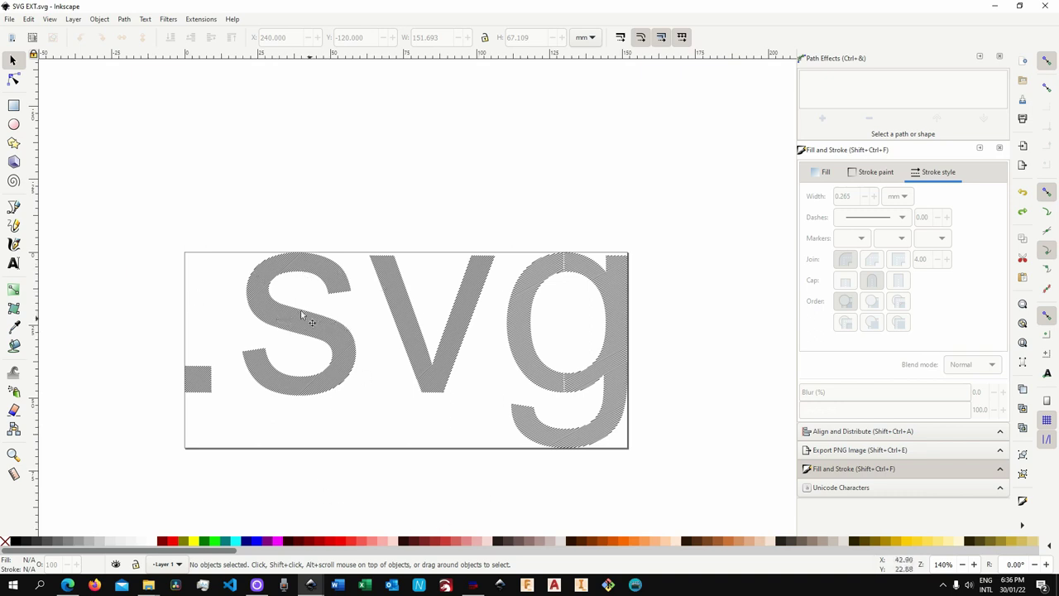
pyautogui.moveTo(241, 299); pyautogui.dragTo(699, 522)
pyautogui.keyDown('ctrl'); pyautogui.scroll(-2, 331, 374); pyautogui.keyUp('ctrl')
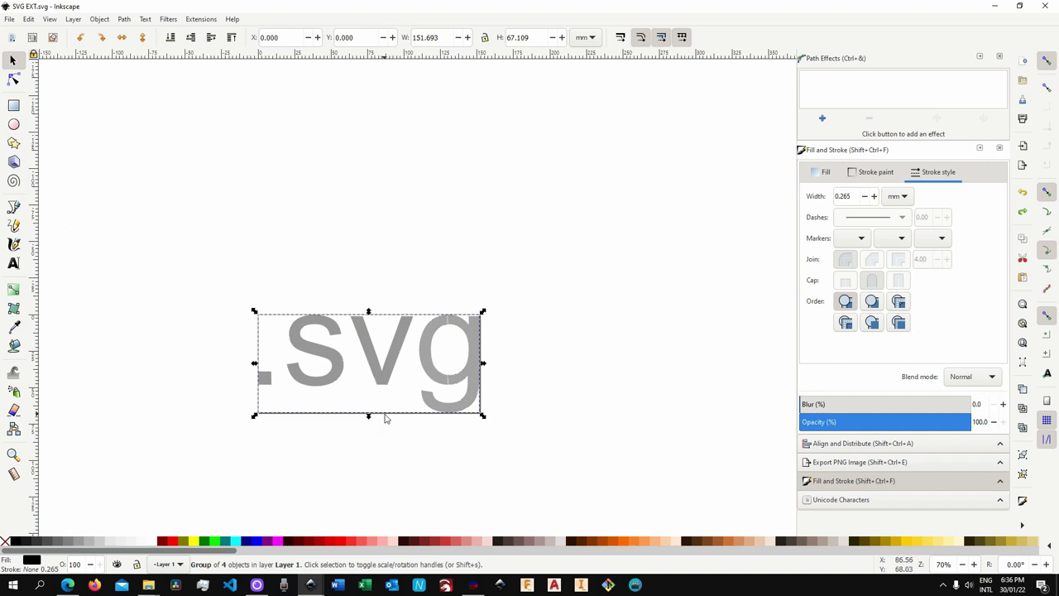
pyautogui.moveTo(385, 370); pyautogui.dragTo(574, 273)
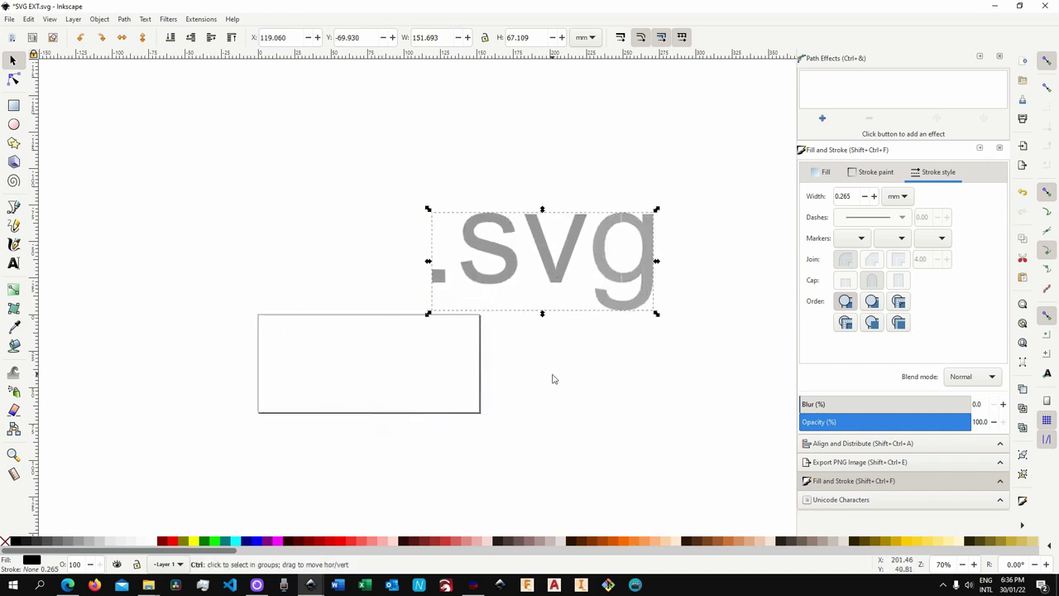
pyautogui.hotkey('ctrl', 's')
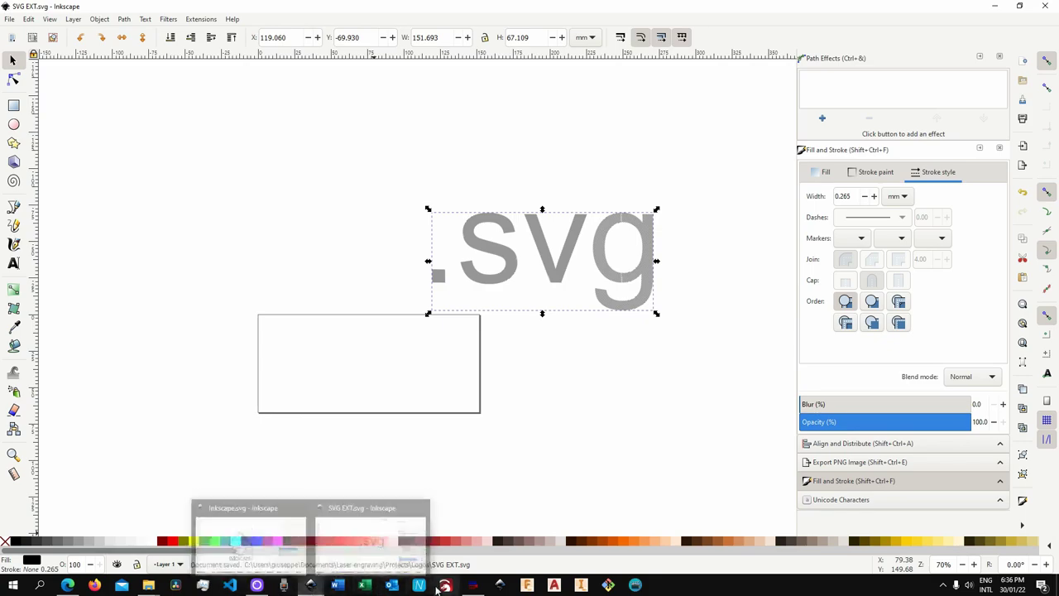
# Step: Append SVG EXT.svg to the LaserGRBL job with the default import settings
pyautogui.click(472, 585)
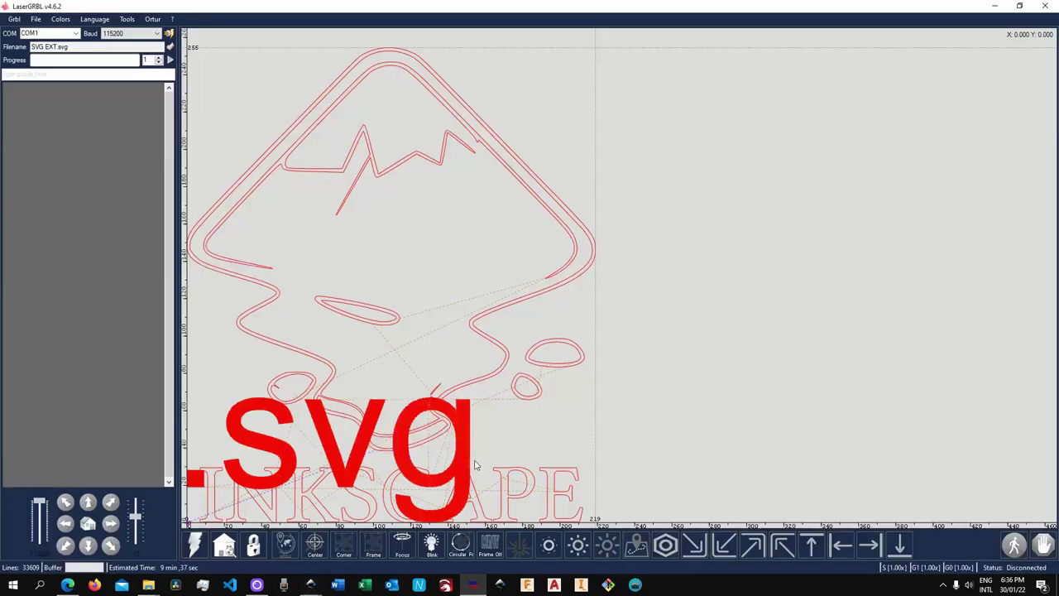
pyautogui.click(35, 18)
pyautogui.click(52, 43)
pyautogui.click(150, 195)
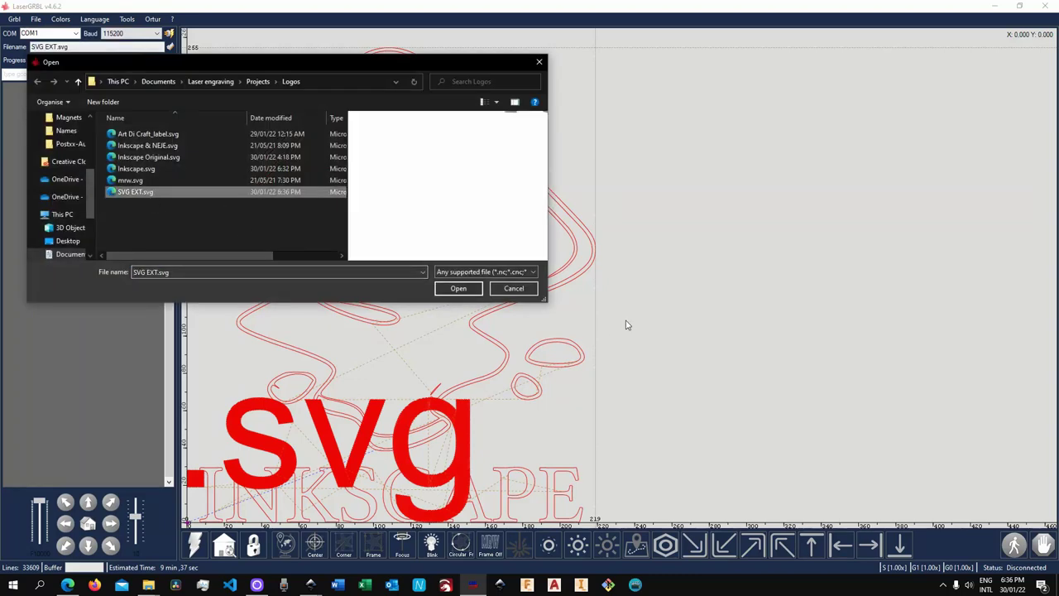
pyautogui.click(463, 290)
pyautogui.click(579, 331)
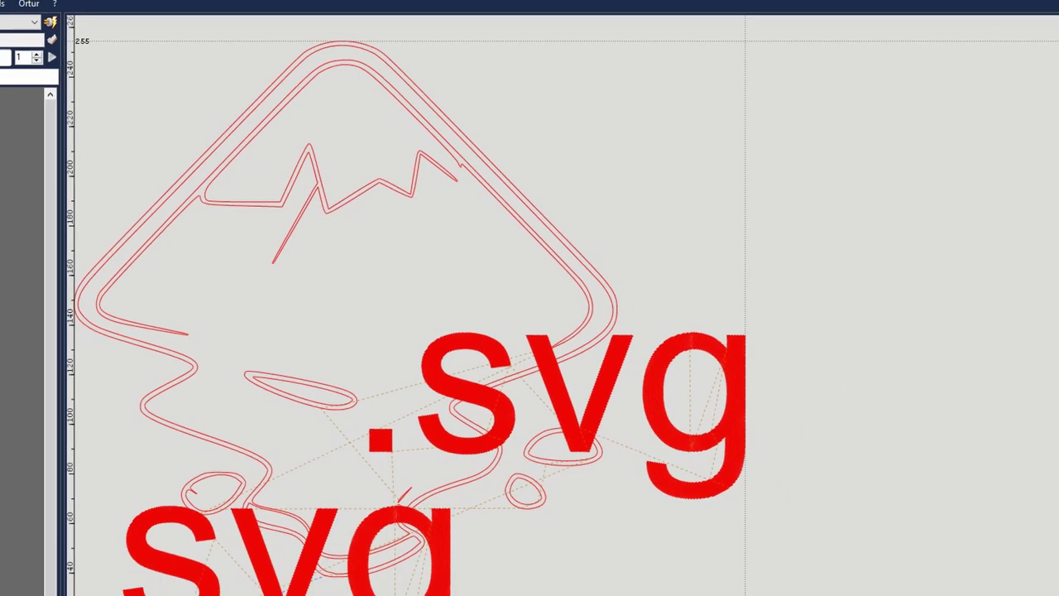
# Step: Position the .svg lettering group at X 240 and Y -120 in SVG EXT.svg
pyautogui.moveTo(308, 584)
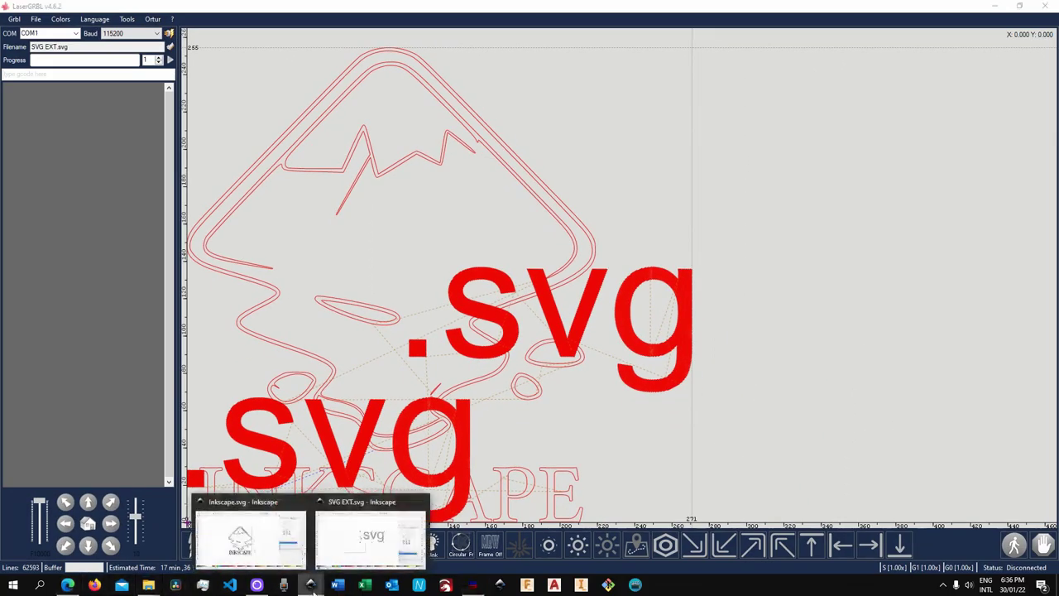
pyautogui.click(373, 533)
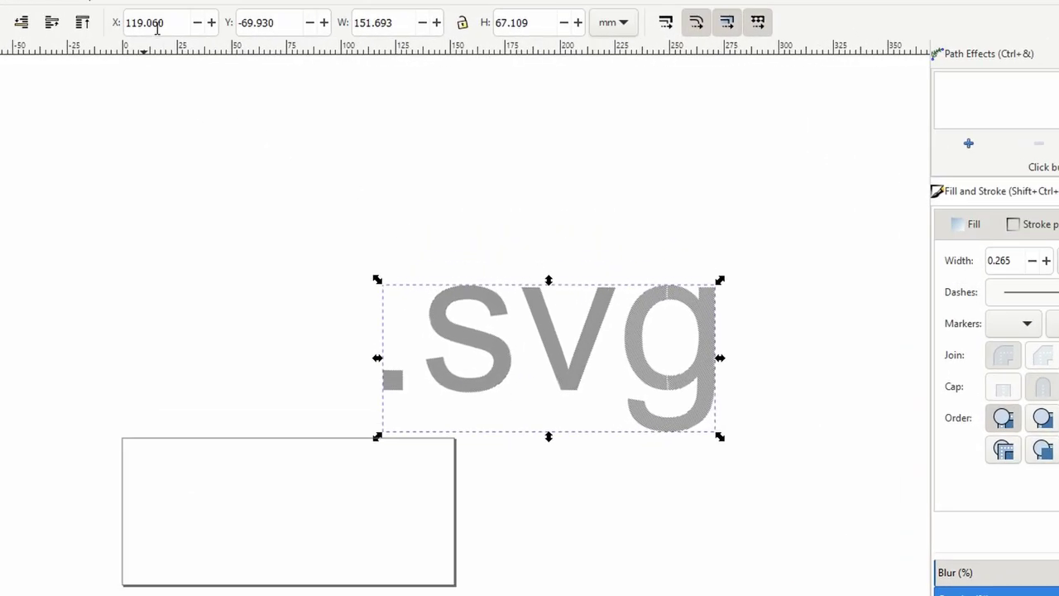
pyautogui.tripleClick(158, 25)
pyautogui.write('240')
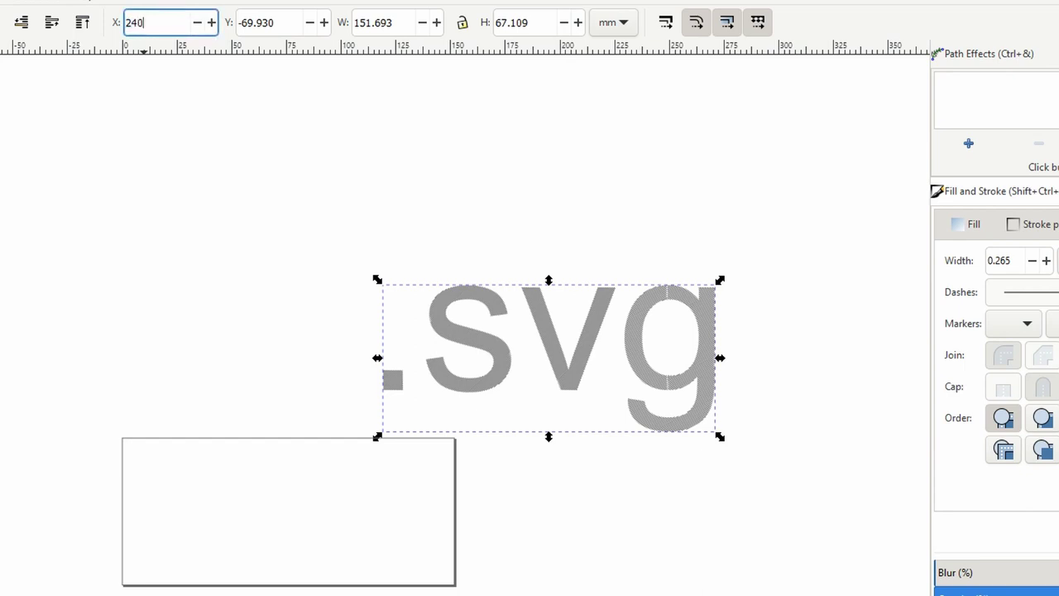
pyautogui.press('Tab')
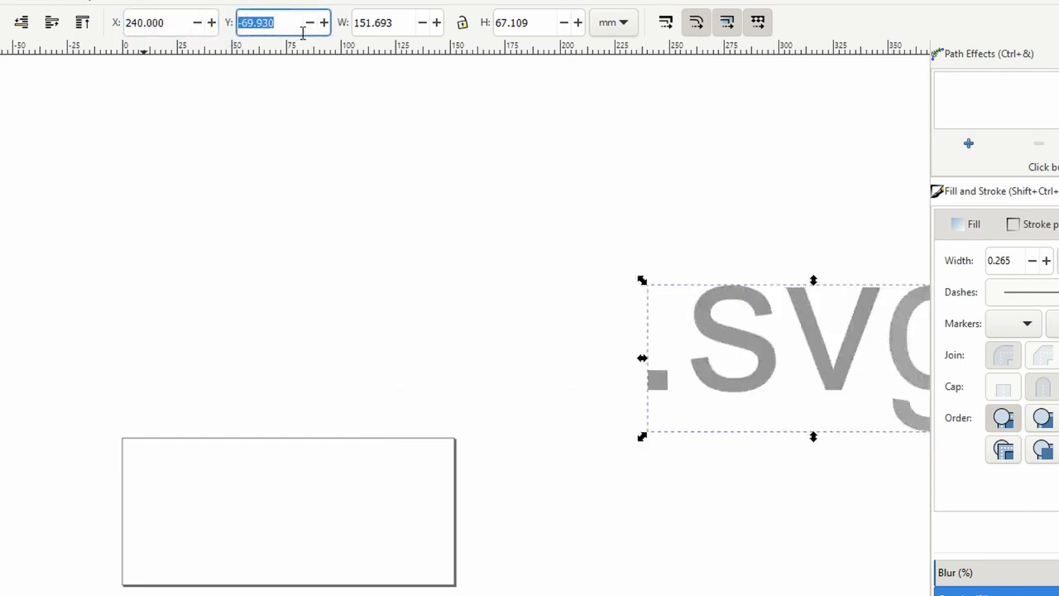
pyautogui.write('-120')
pyautogui.press('Return')
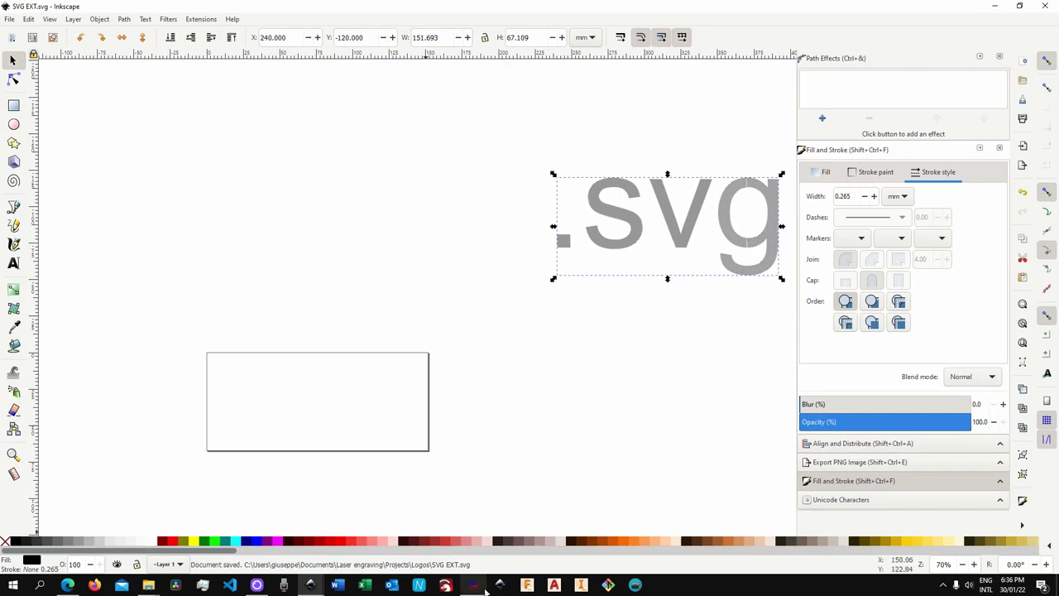
# Step: Append SVG EXT.svg once more, giving a 91573-line, 25 min 35 sec job
pyautogui.click(474, 586)
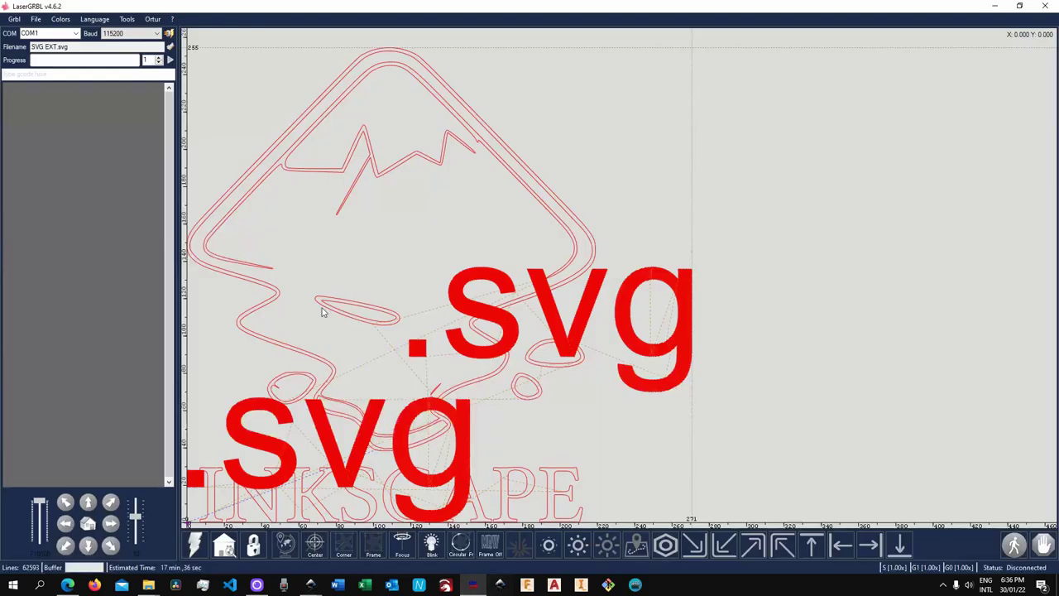
pyautogui.click(36, 18)
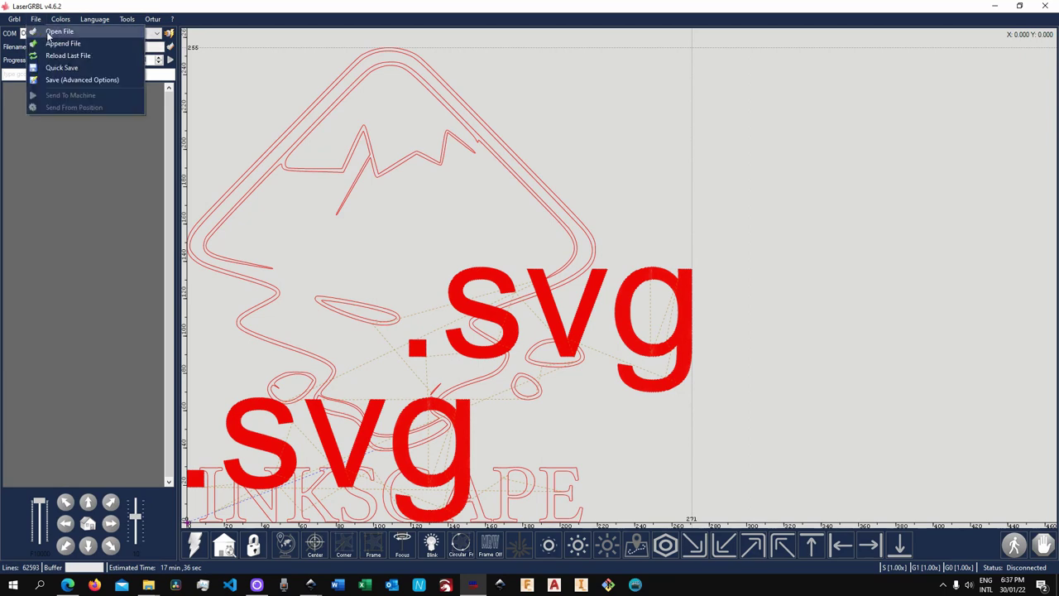
pyautogui.click(52, 42)
pyautogui.click(136, 191)
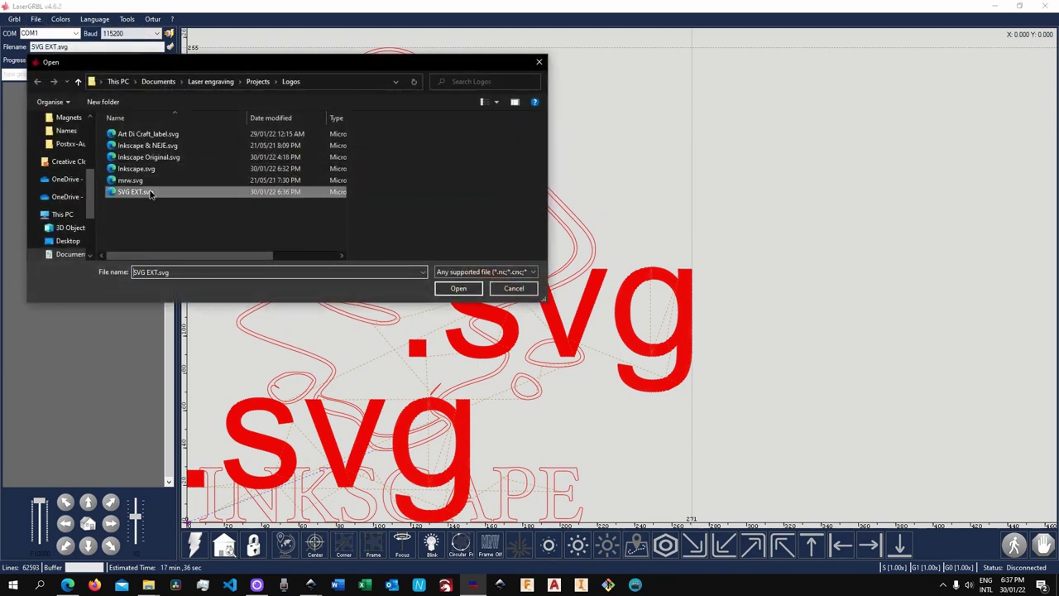
pyautogui.click(458, 288)
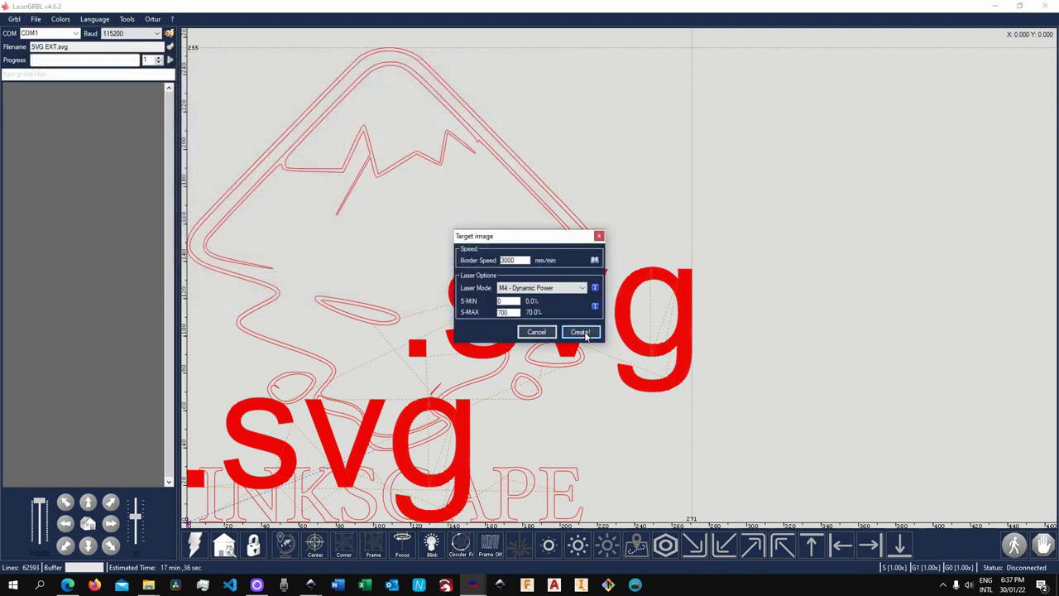
pyautogui.click(580, 332)
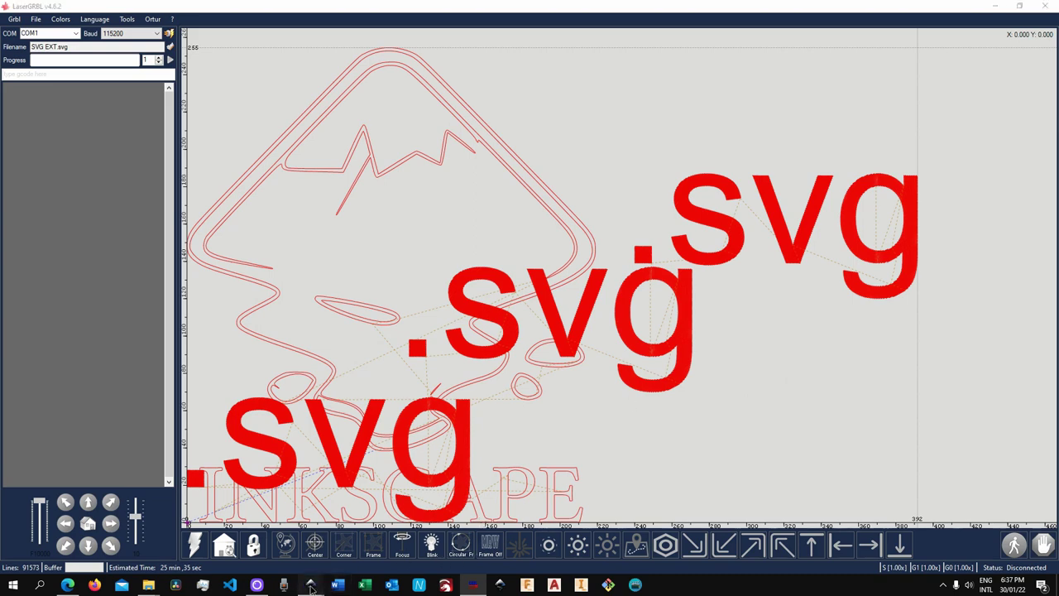
# Step: Start a new blank Inkscape document
pyautogui.moveTo(311, 584)
pyautogui.click(310, 496)
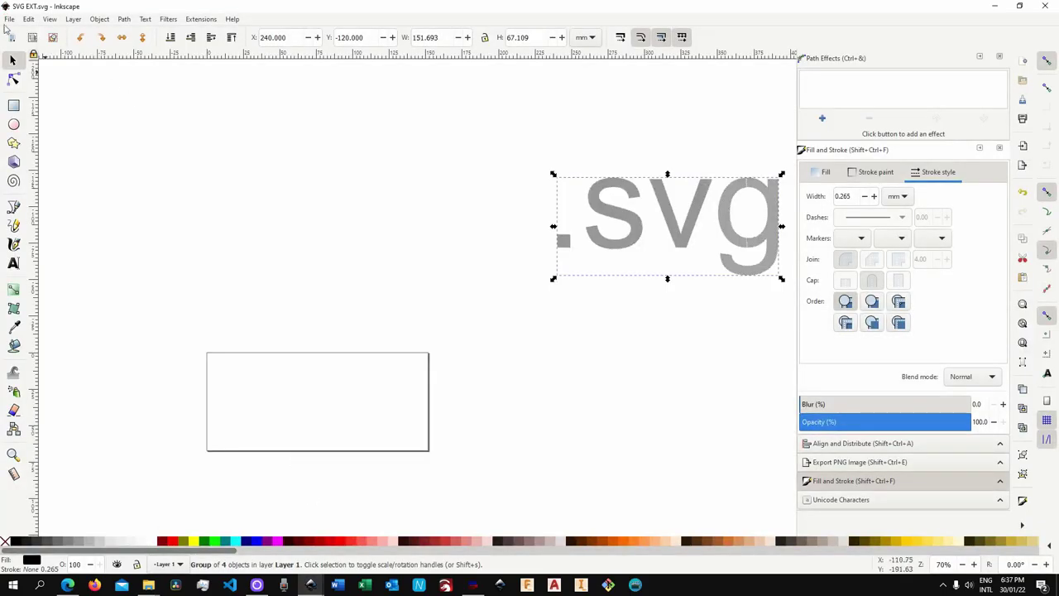
pyautogui.click(9, 19)
pyautogui.click(34, 34)
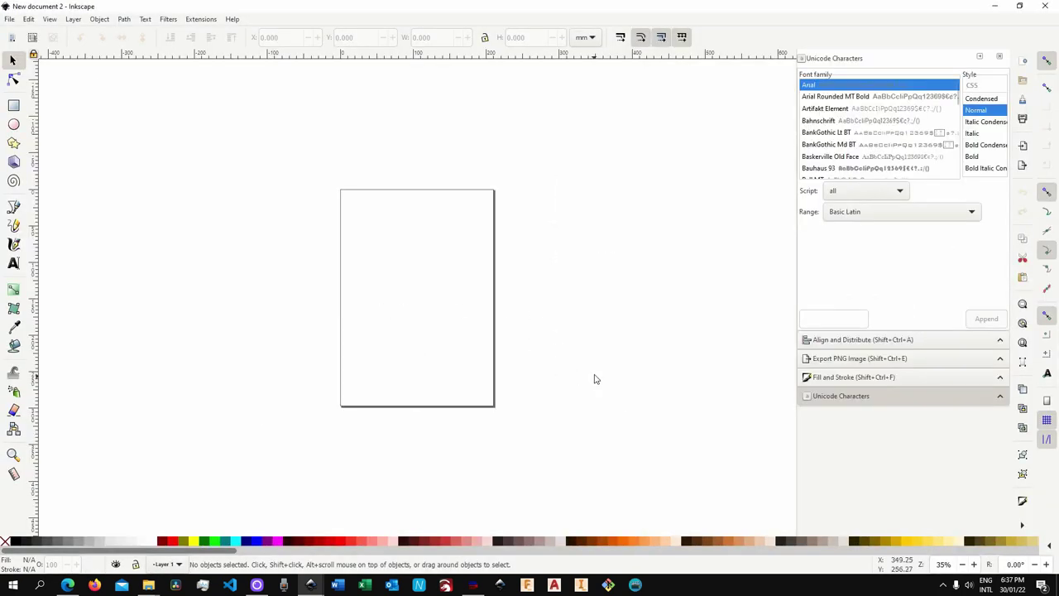
# Step: Draw a rounded rectangle of about 96.773 by 87.135 mm with no fill
pyautogui.click(13, 105)
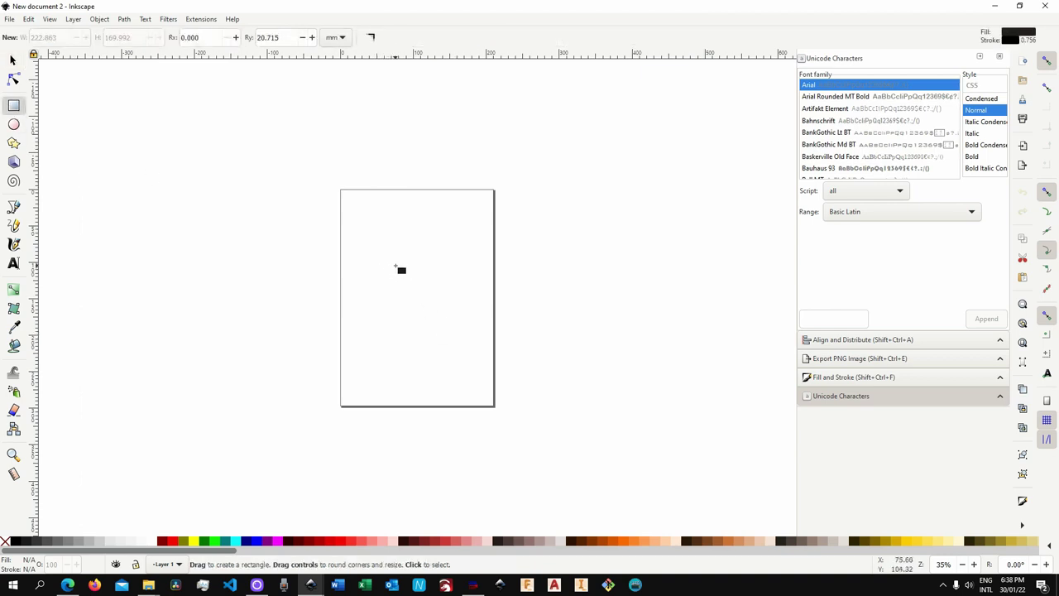
pyautogui.keyDown('ctrl'); pyautogui.scroll(4, 400, 269); pyautogui.keyUp('ctrl')
pyautogui.moveTo(349, 189); pyautogui.dragTo(494, 331)
pyautogui.moveTo(555, 374); pyautogui.dragTo(631, 442)
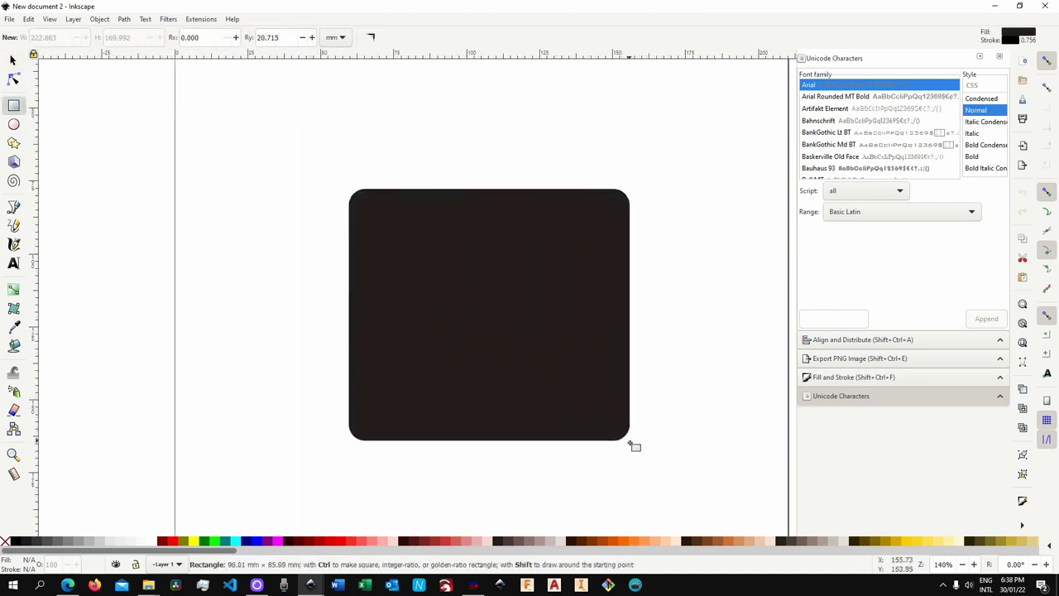
pyautogui.click(5, 541)
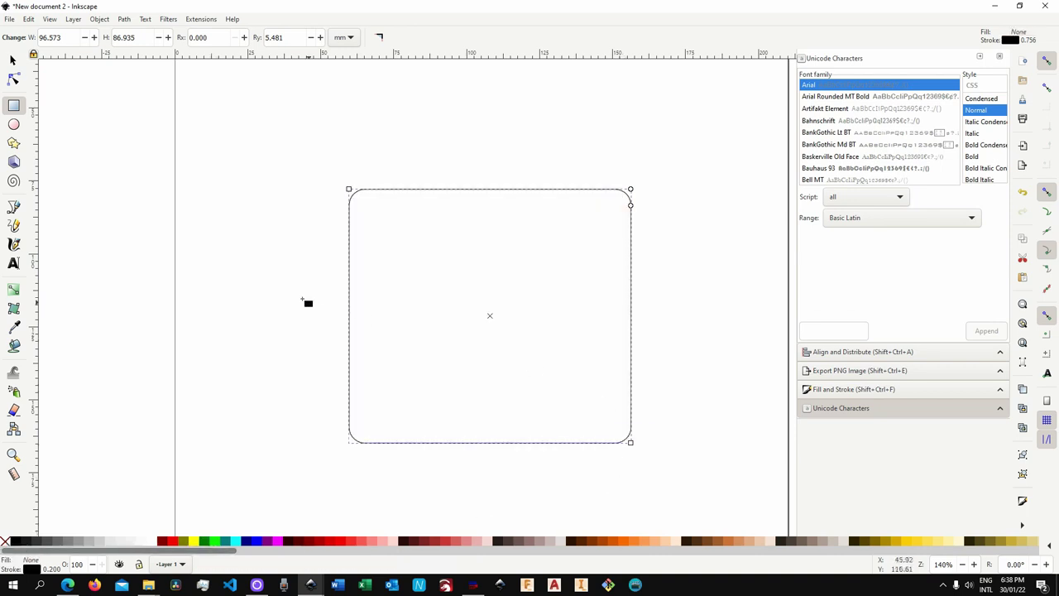
pyautogui.click(13, 61)
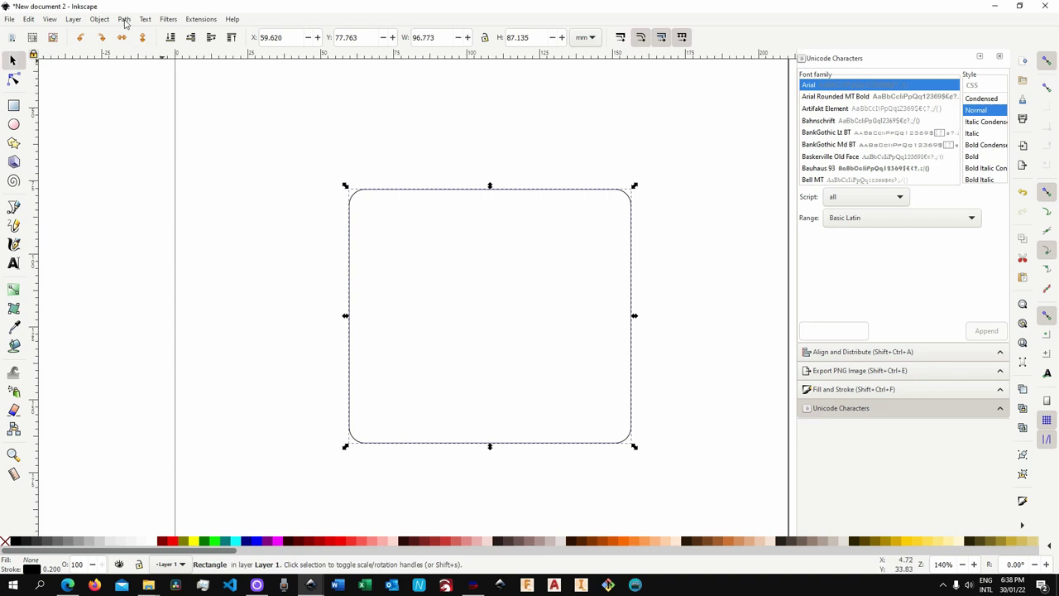
# Step: Duplicate the rounded rectangle in place and convert it into a plain path
pyautogui.hotkey('ctrl', 'd')
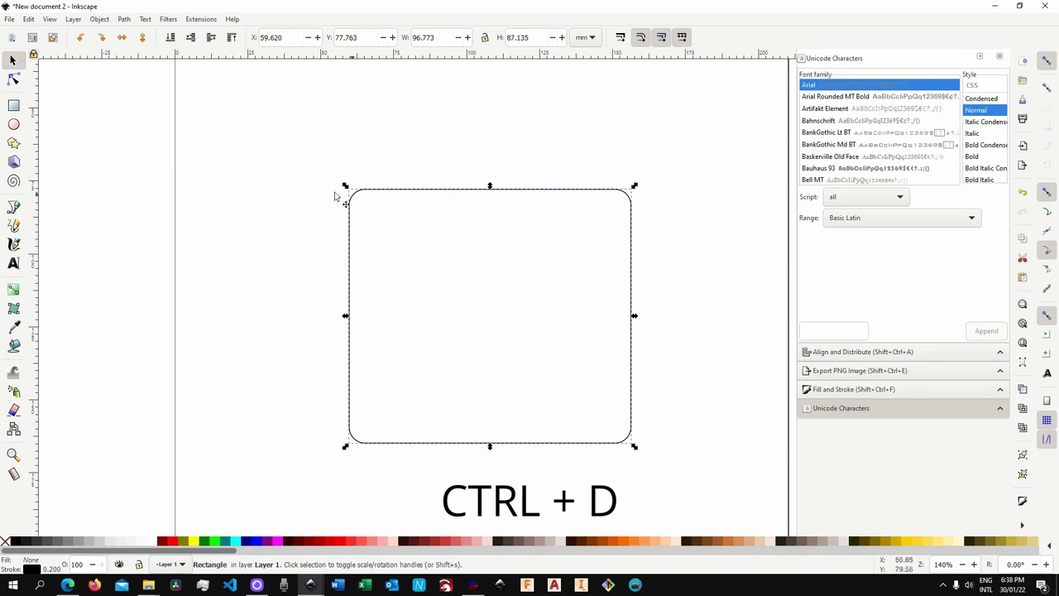
pyautogui.click(124, 19)
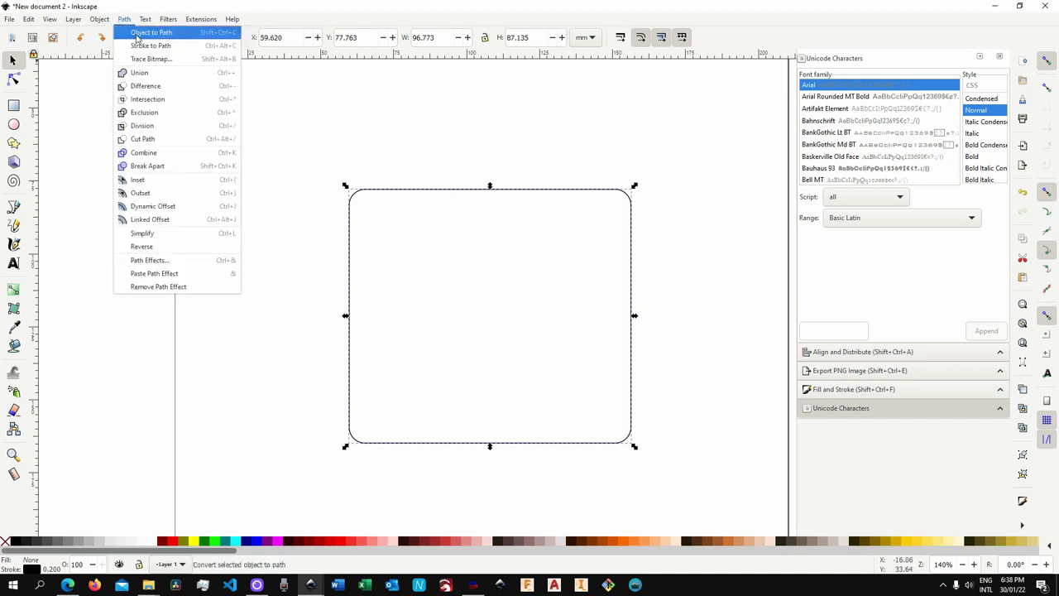
pyautogui.click(149, 30)
pyautogui.click(416, 154)
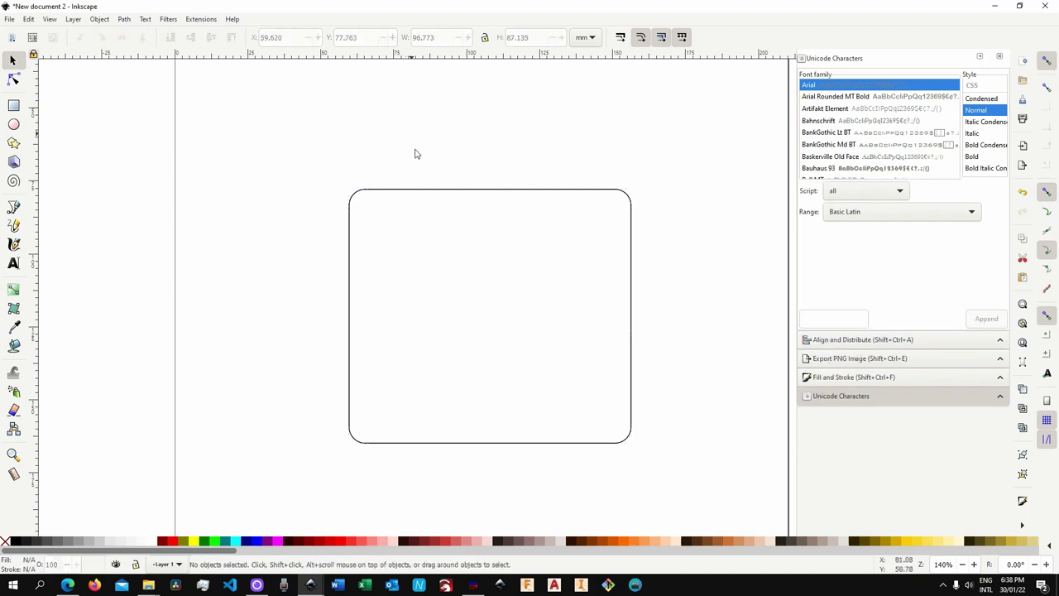
# Step: Select the converted rounded rectangle and briefly inspect its nodes
pyautogui.click(421, 195)
pyautogui.press('n')
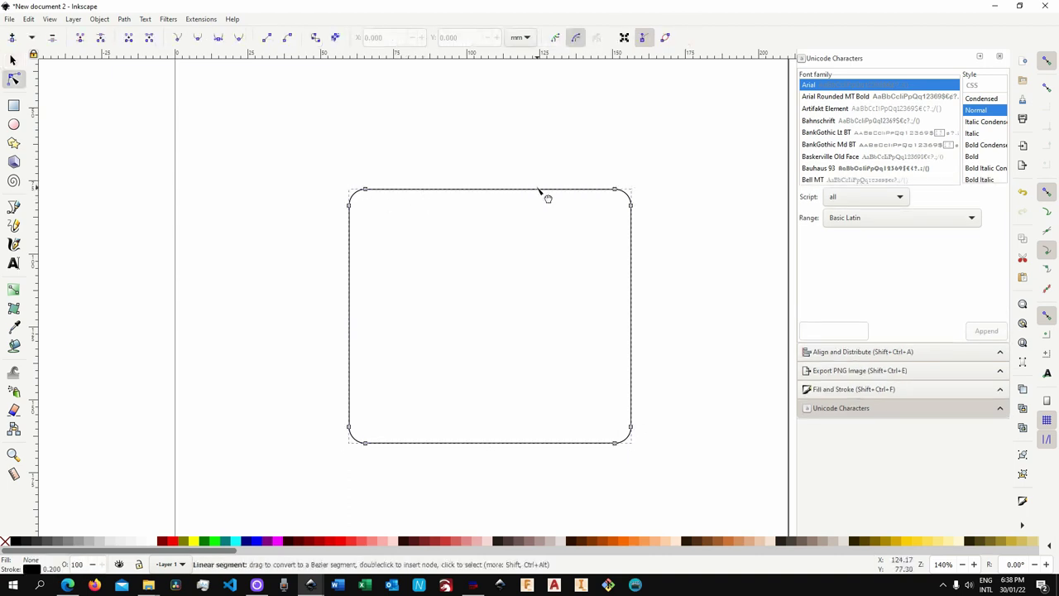
pyautogui.click(13, 61)
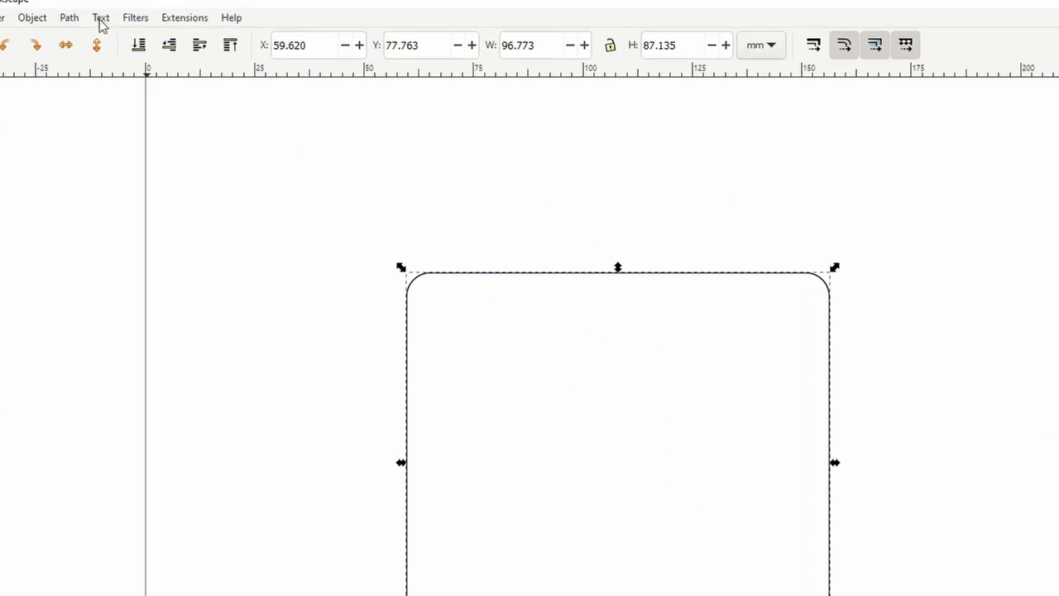
# Step: Add the Hatches (rough) path effect to the rectangle via Path Effects
pyautogui.click(69, 18)
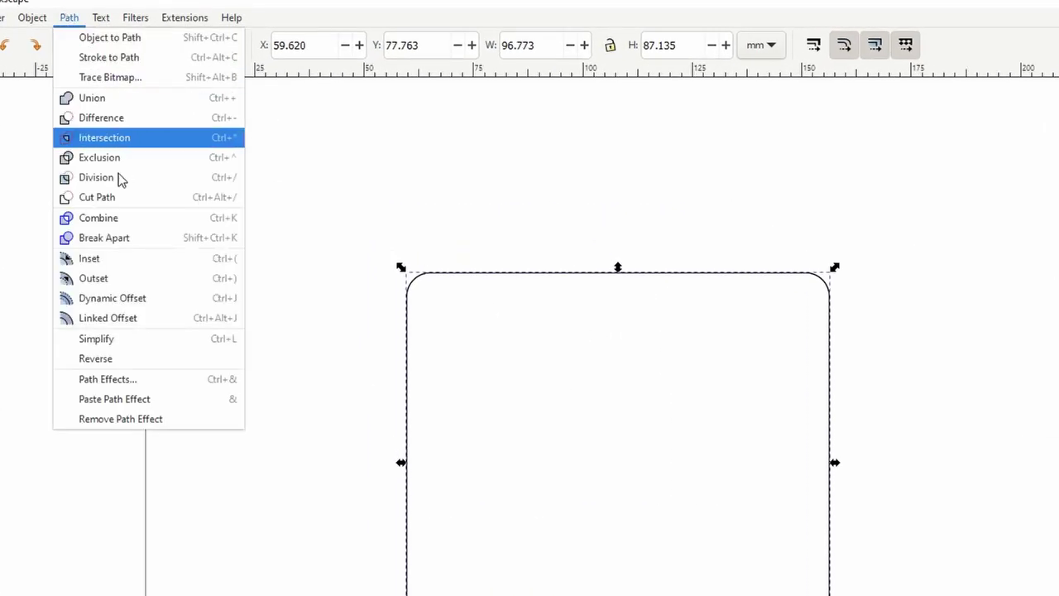
pyautogui.click(142, 380)
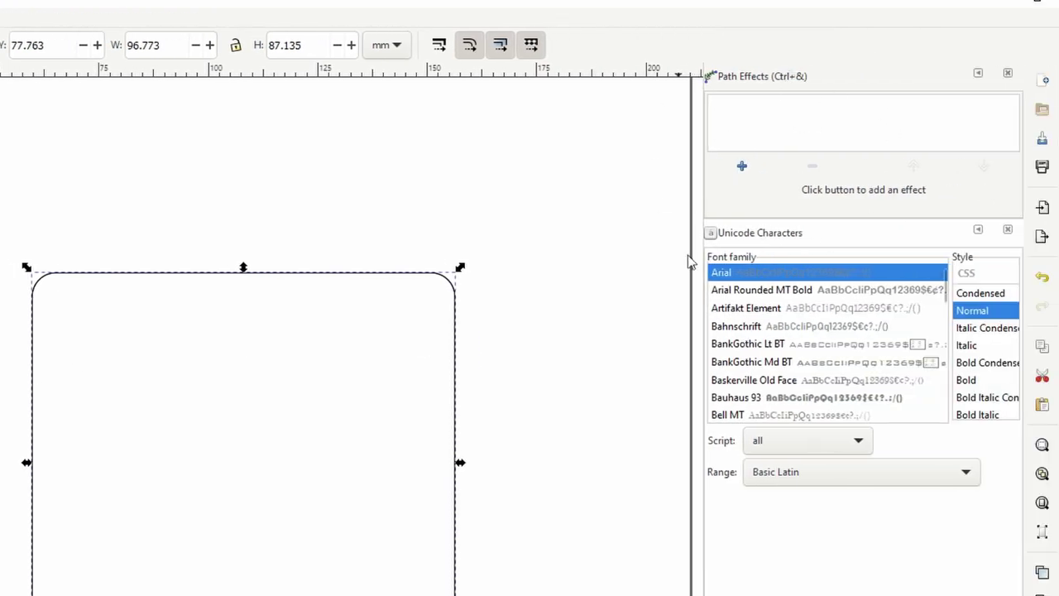
pyautogui.click(741, 166)
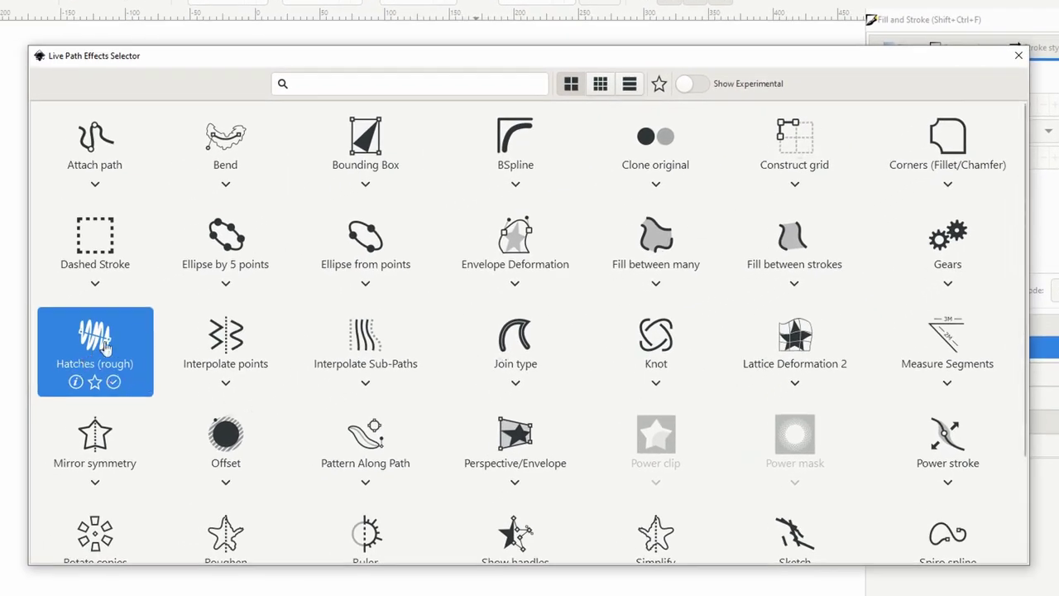
pyautogui.doubleClick(96, 339)
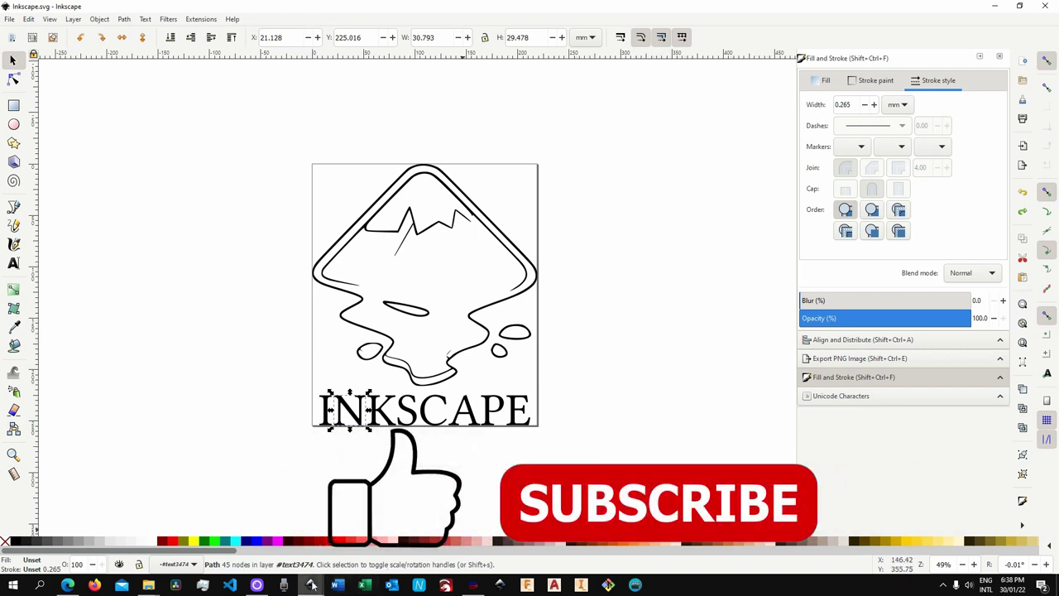
# Step: In New document 2, set Frequency randomness to 0 and uncheck Bend hatches
pyautogui.moveTo(313, 587)
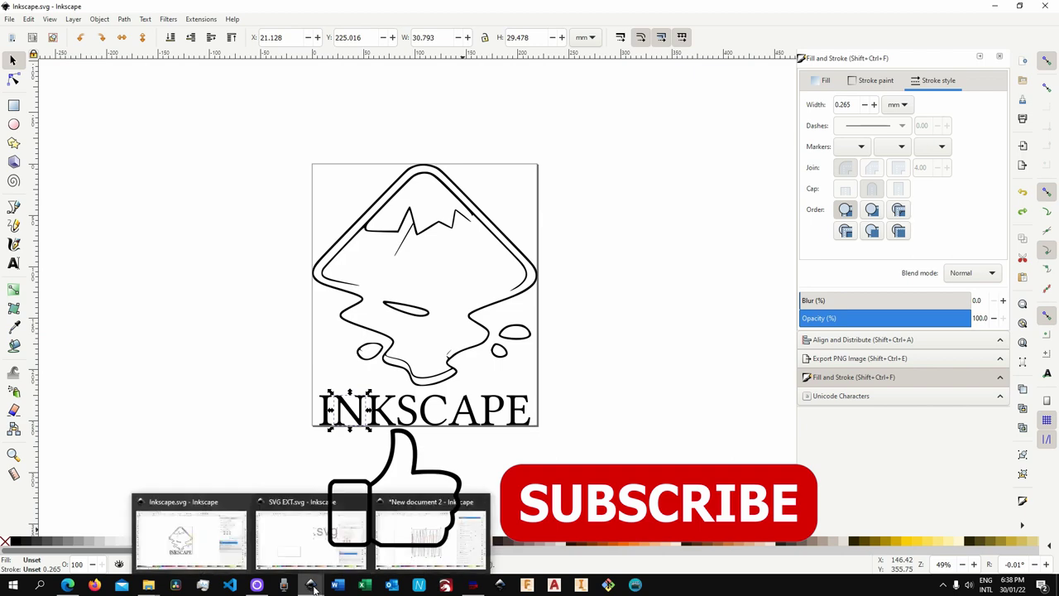
pyautogui.click(417, 546)
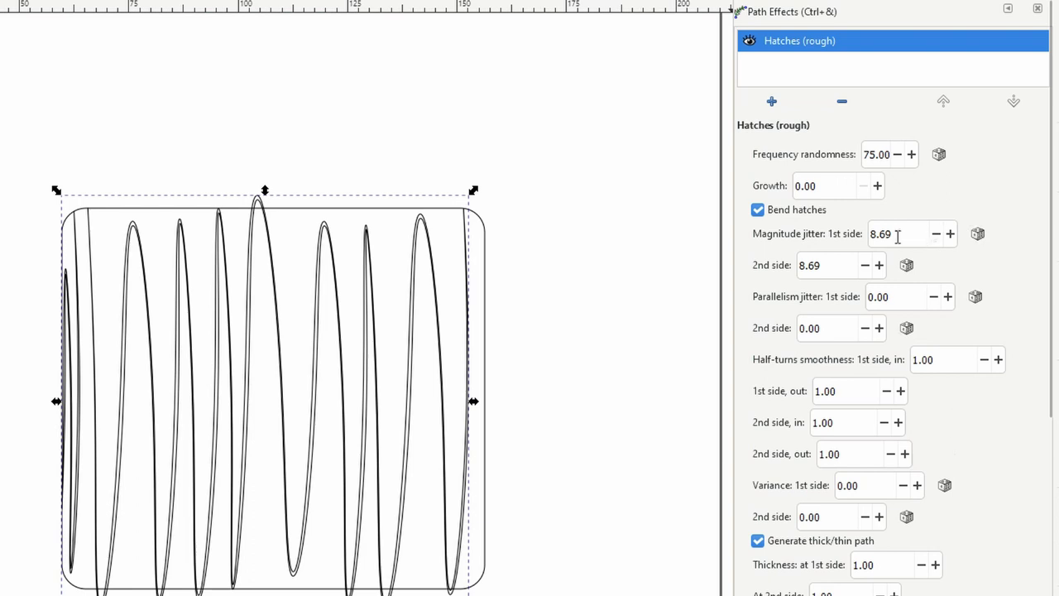
pyautogui.moveTo(892, 154); pyautogui.dragTo(879, 156)
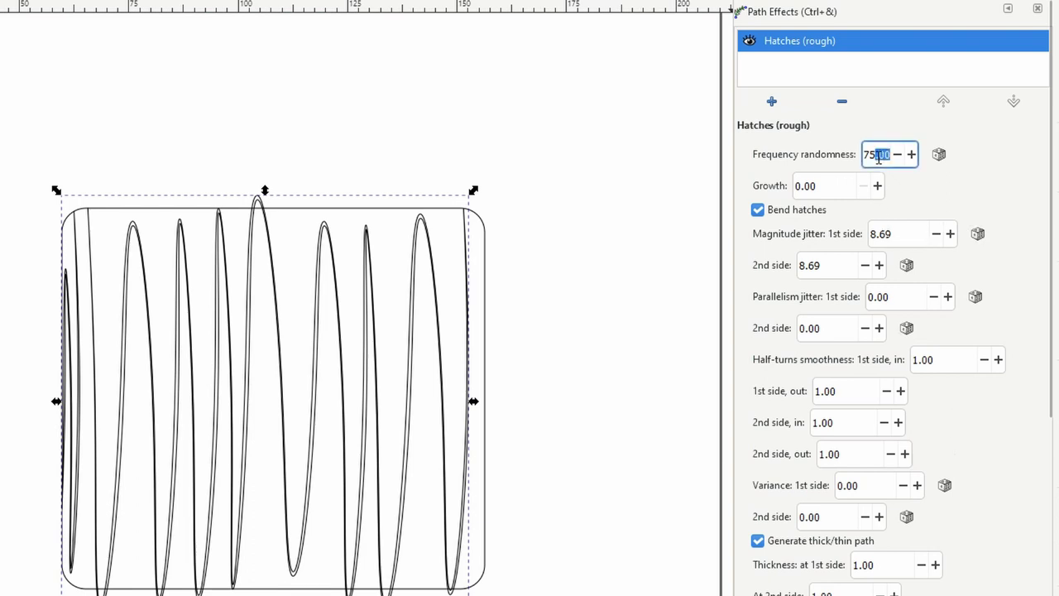
pyautogui.write('0')
pyautogui.click(833, 184)
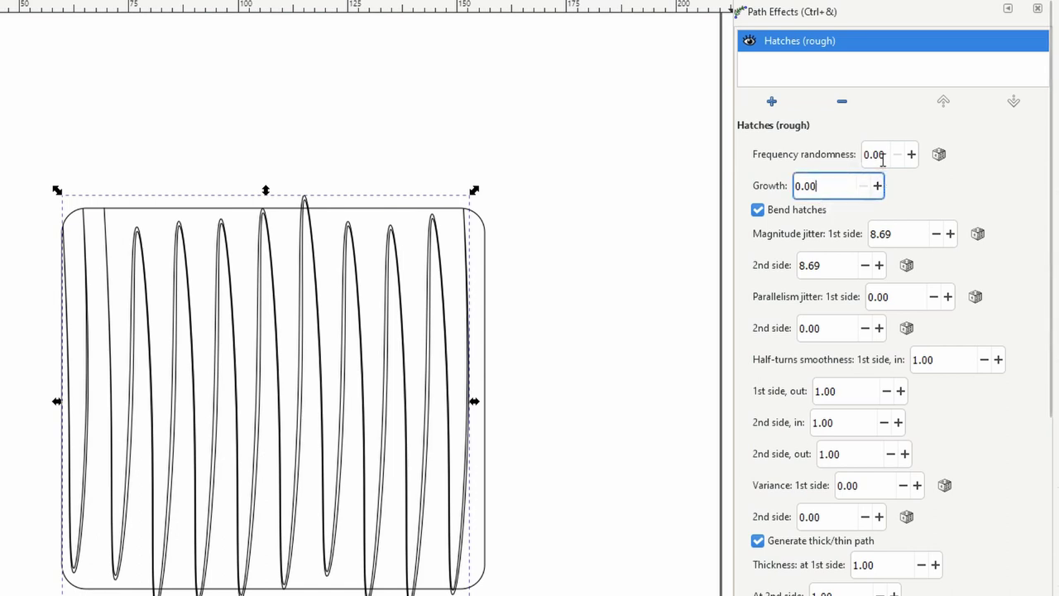
pyautogui.click(758, 209)
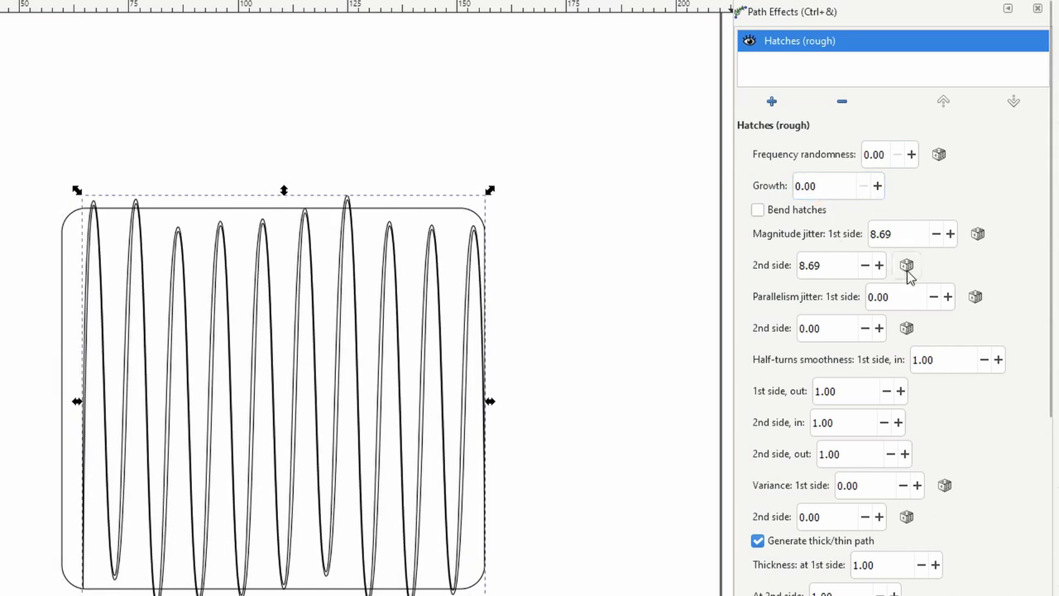
# Step: Set both first-side and second-side Magnitude jitter to 0
pyautogui.click(884, 233)
pyautogui.moveTo(887, 233)
pyautogui.mouseDown()
pyautogui.moveTo(803, 280)
pyautogui.moveTo(798, 265)
pyautogui.mouseUp()
pyautogui.write('0')
pyautogui.press('Tab')
pyautogui.write('0')
pyautogui.click(901, 296)
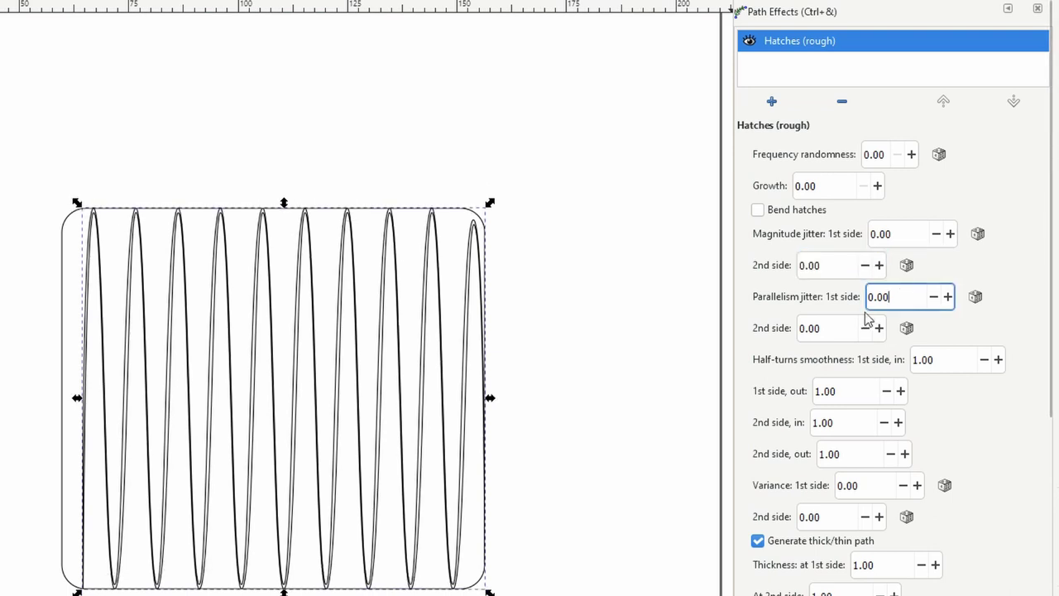
# Step: Set incoming and outgoing half-turn smoothness to 2 on both sides
pyautogui.doubleClick(956, 360)
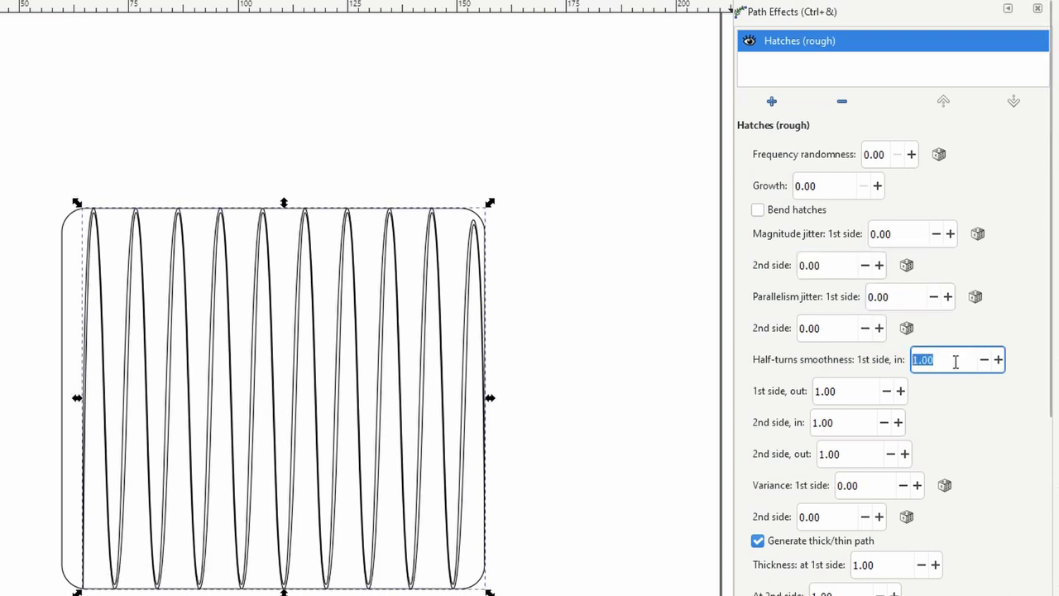
pyautogui.write('2')
pyautogui.click(859, 389)
pyautogui.doubleClick(860, 387)
pyautogui.write('2')
pyautogui.click(845, 423)
pyautogui.tripleClick(845, 423)
pyautogui.write('2')
pyautogui.click(845, 453)
pyautogui.tripleClick(845, 454)
pyautogui.write('2')
pyautogui.click(866, 490)
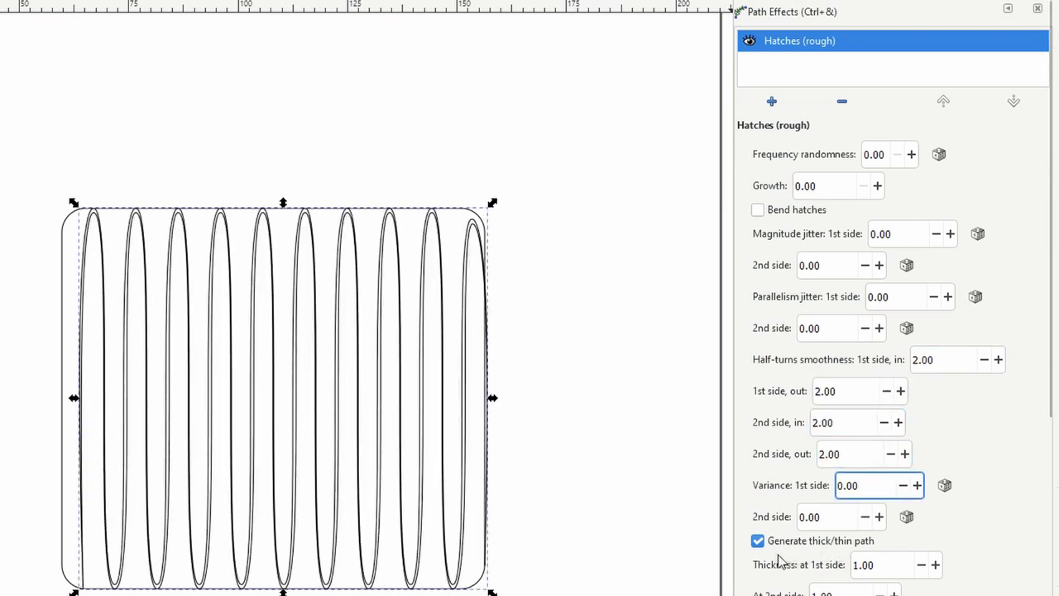
# Step: Uncheck thick/thin for single thin hatch lines and set From 1st to 2nd side to 1
pyautogui.click(758, 465)
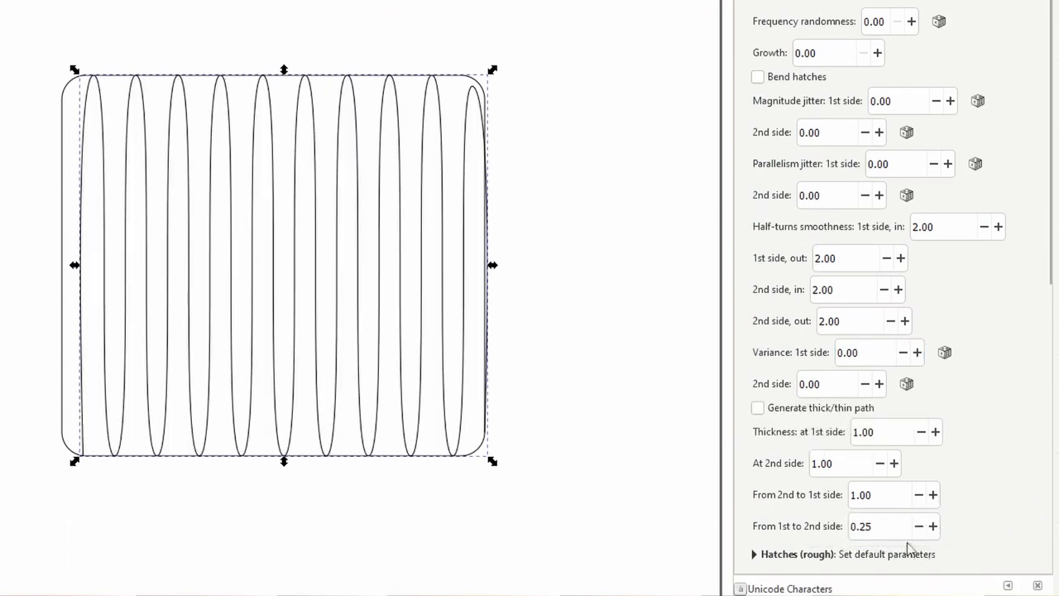
pyautogui.moveTo(874, 526); pyautogui.dragTo(859, 526)
pyautogui.doubleClick(879, 527)
pyautogui.write('1')
pyautogui.click(886, 495)
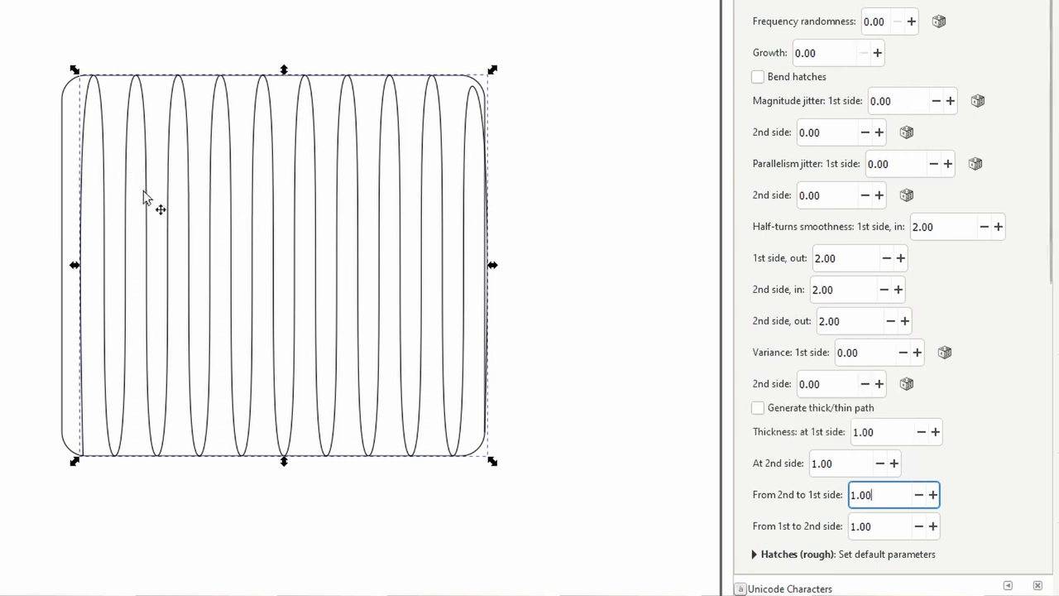
pyautogui.click(914, 587)
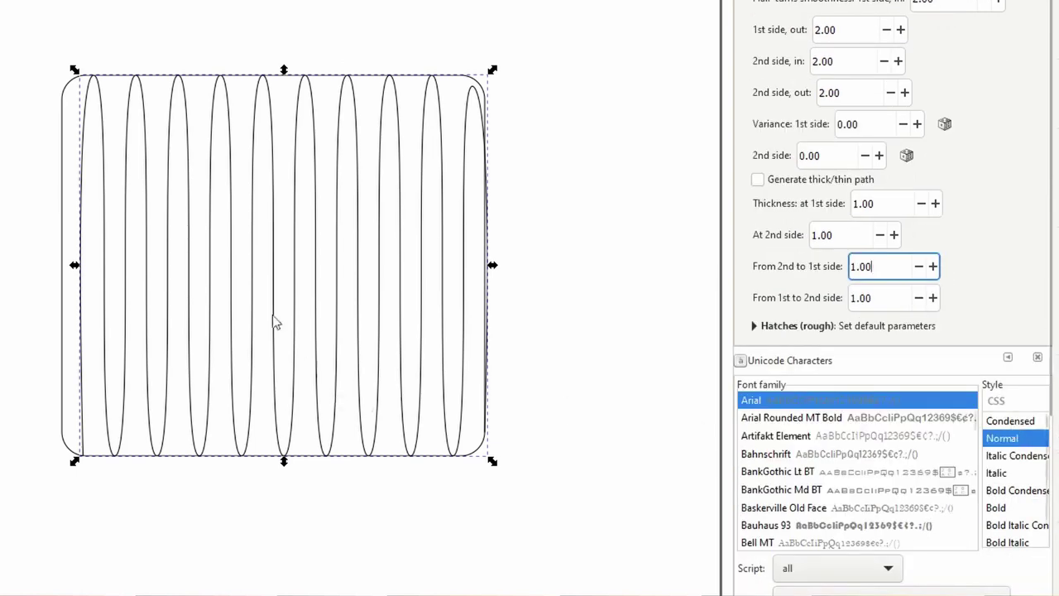
pyautogui.scroll(-4, 632, 429)
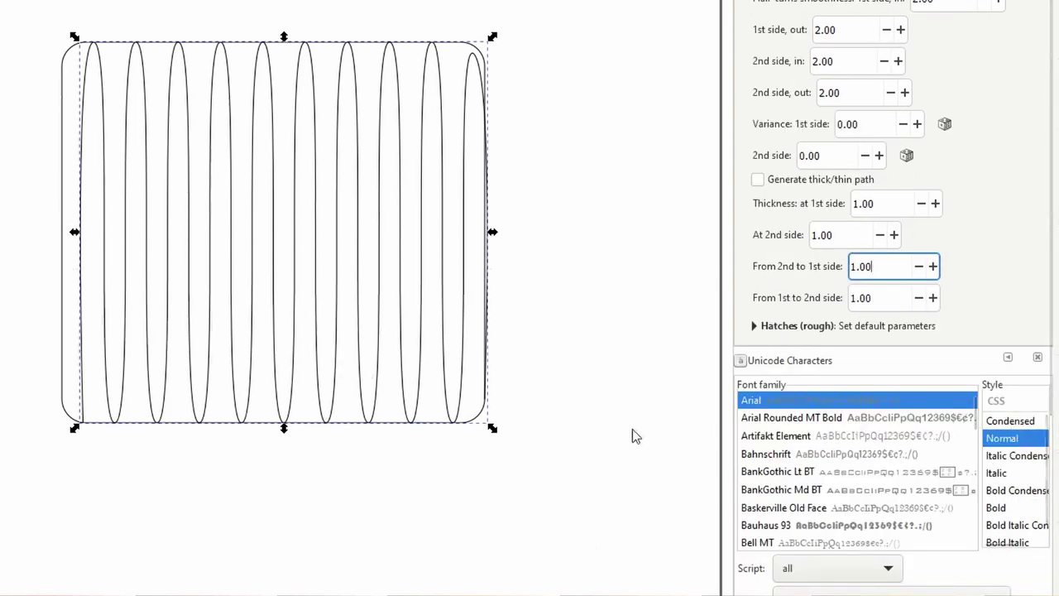
pyautogui.scroll(5, 803, 462)
pyautogui.scroll(10, 933, 340)
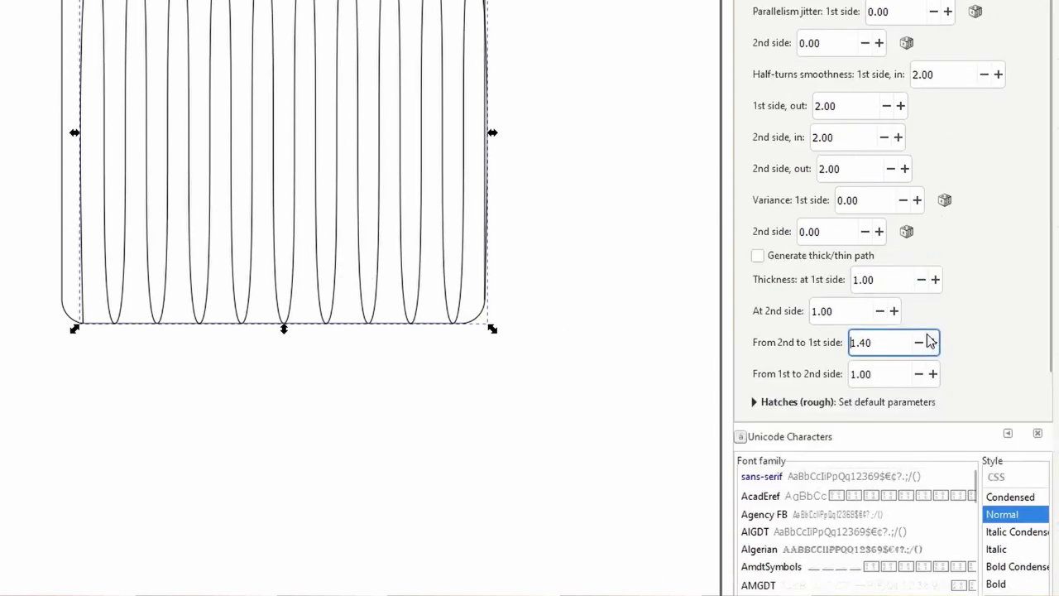
pyautogui.scroll(-8, 890, 281)
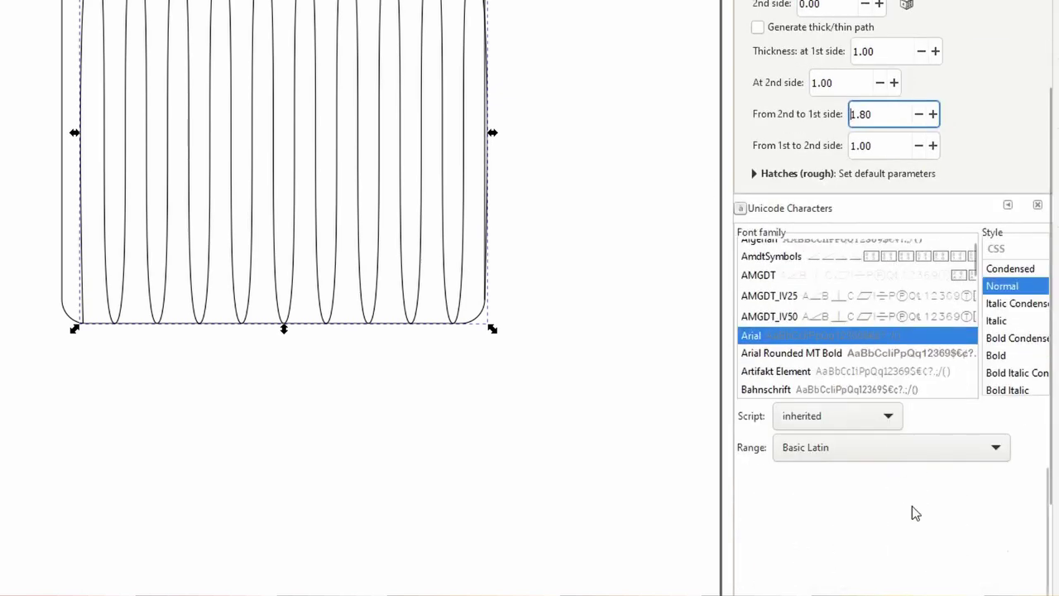
pyautogui.scroll(-2, 1019, 416)
pyautogui.scroll(-2, 902, 573)
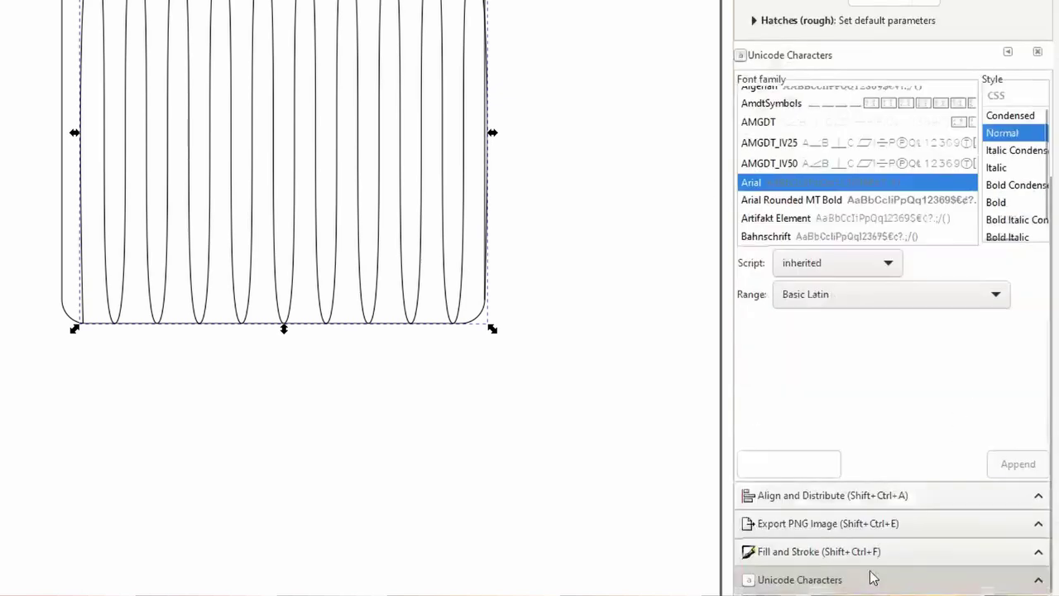
# Step: In Fill and Stroke, raise the hatch stroke width to 0.600 mm, then lower it to 0.500 mm
pyautogui.click(805, 552)
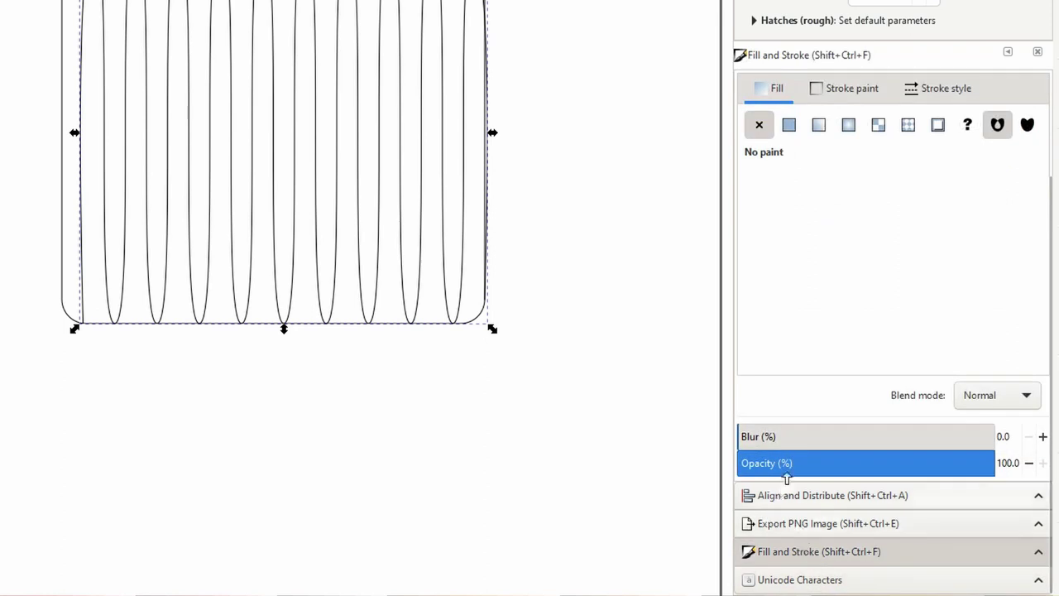
pyautogui.click(864, 93)
pyautogui.click(951, 90)
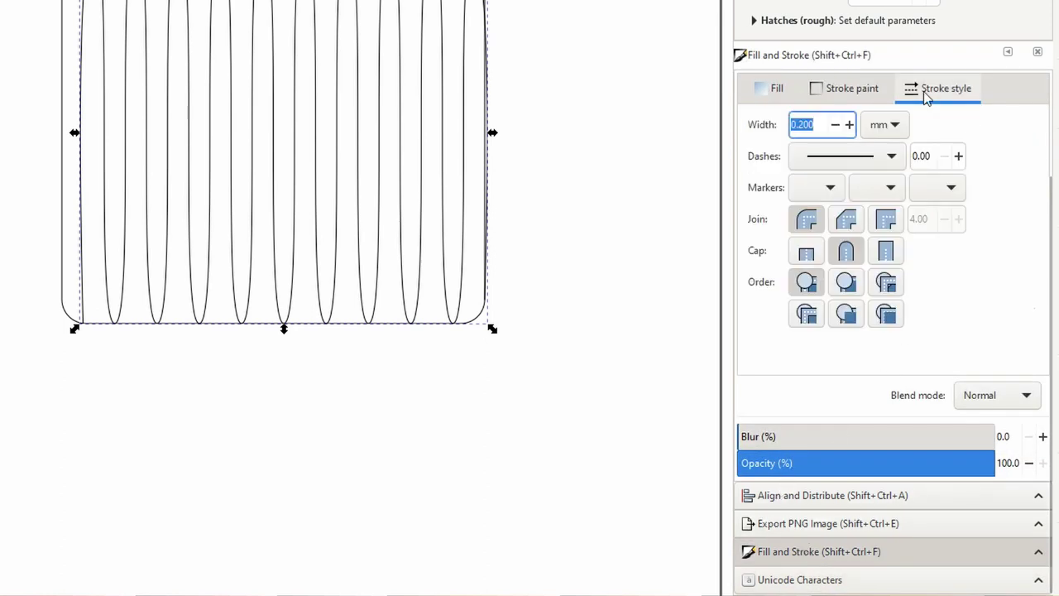
pyautogui.click(849, 125)
pyautogui.click(850, 125)
pyautogui.click(850, 125)
pyautogui.click(849, 124)
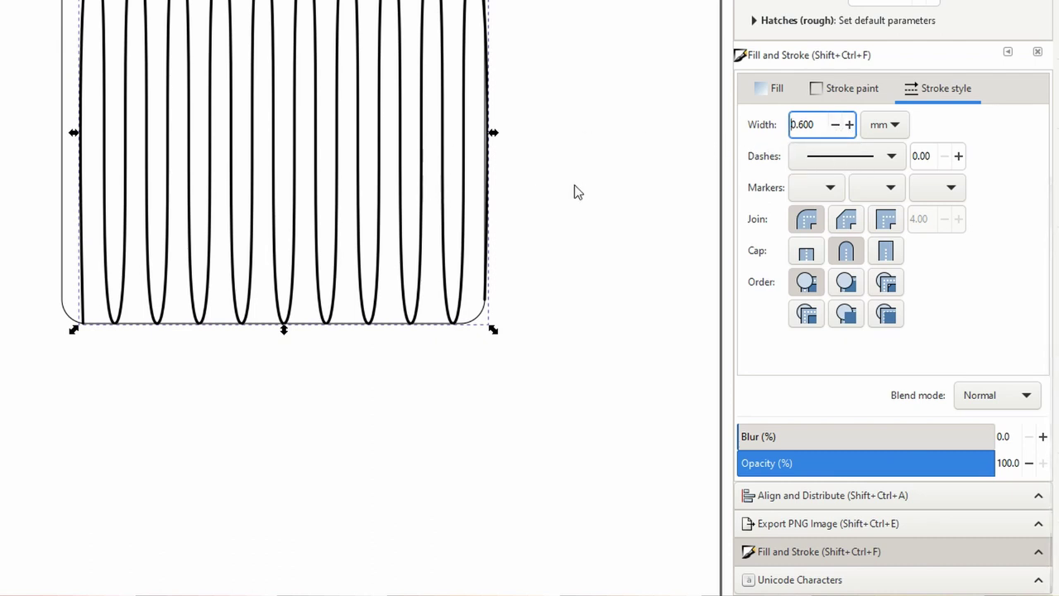
pyautogui.scroll(3, 569, 215)
pyautogui.click(835, 125)
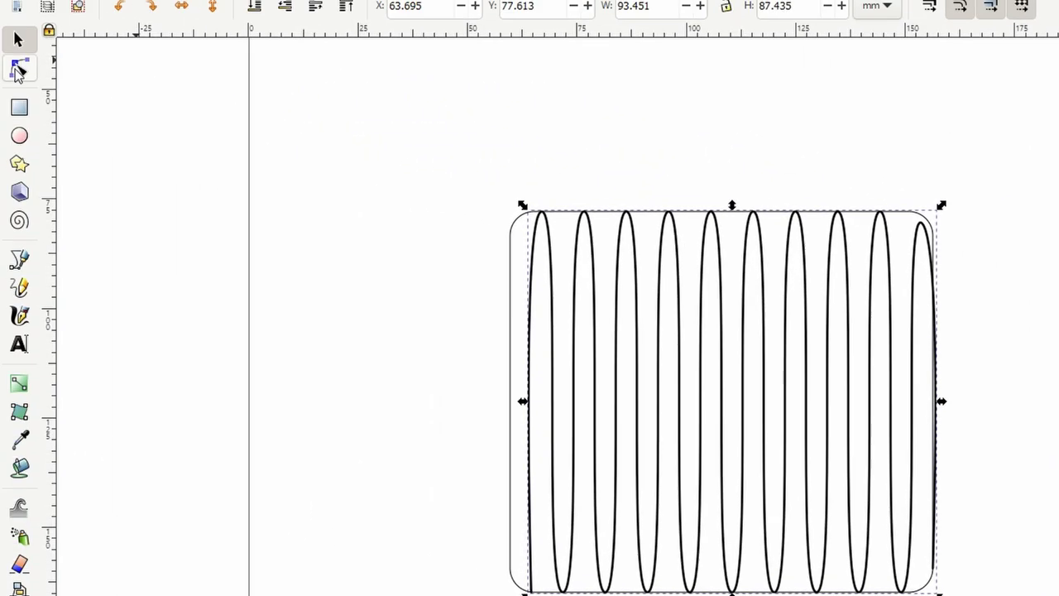
# Step: Turn off Bend hatches and drag the spacing knot left for dense straight diagonal hatches
pyautogui.click(19, 70)
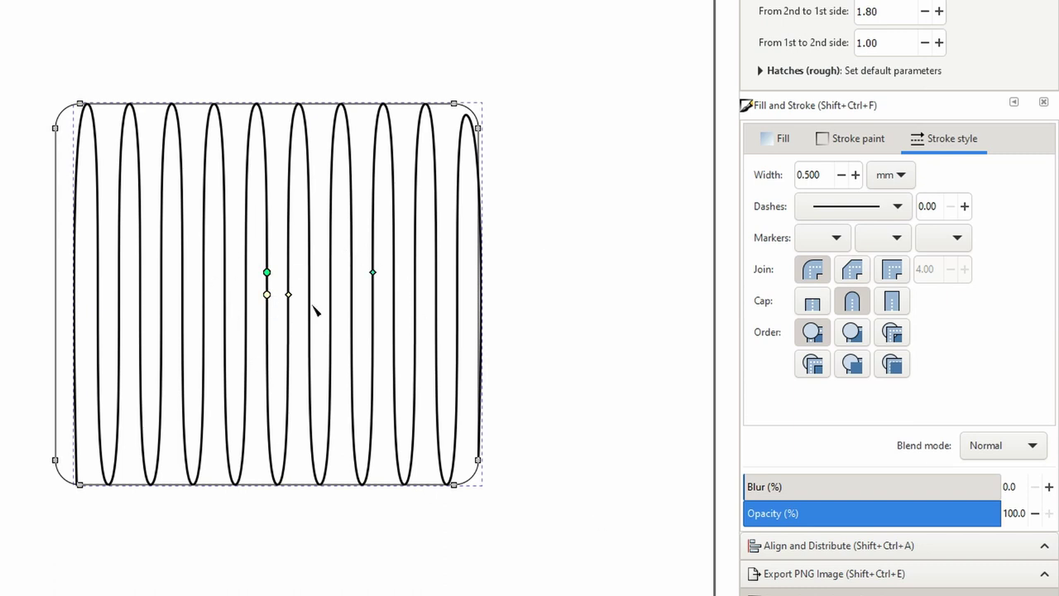
pyautogui.scroll(3, 847, 357)
pyautogui.scroll(8, 919, 388)
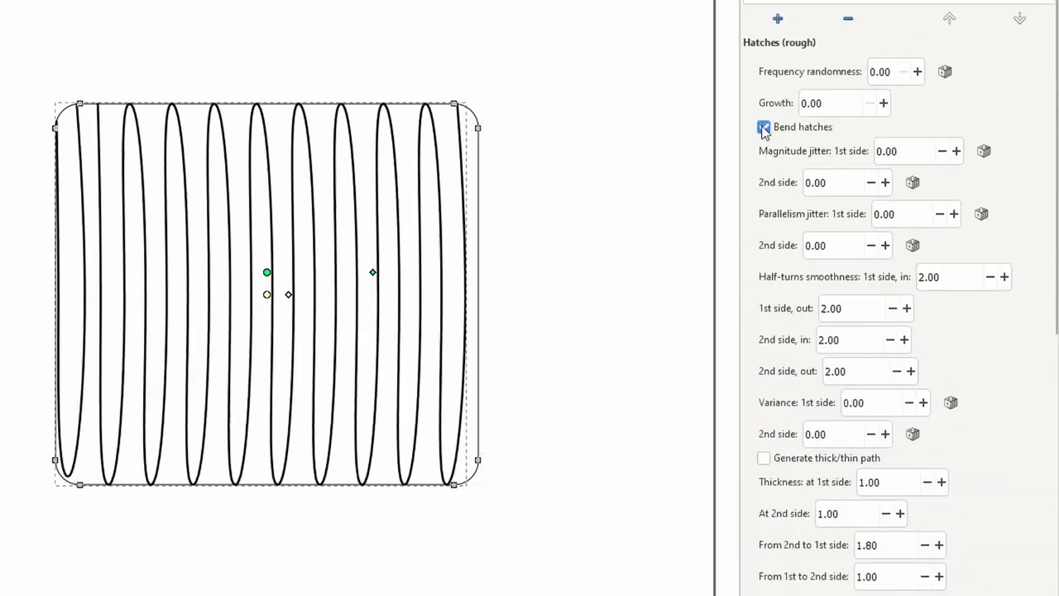
pyautogui.click(763, 128)
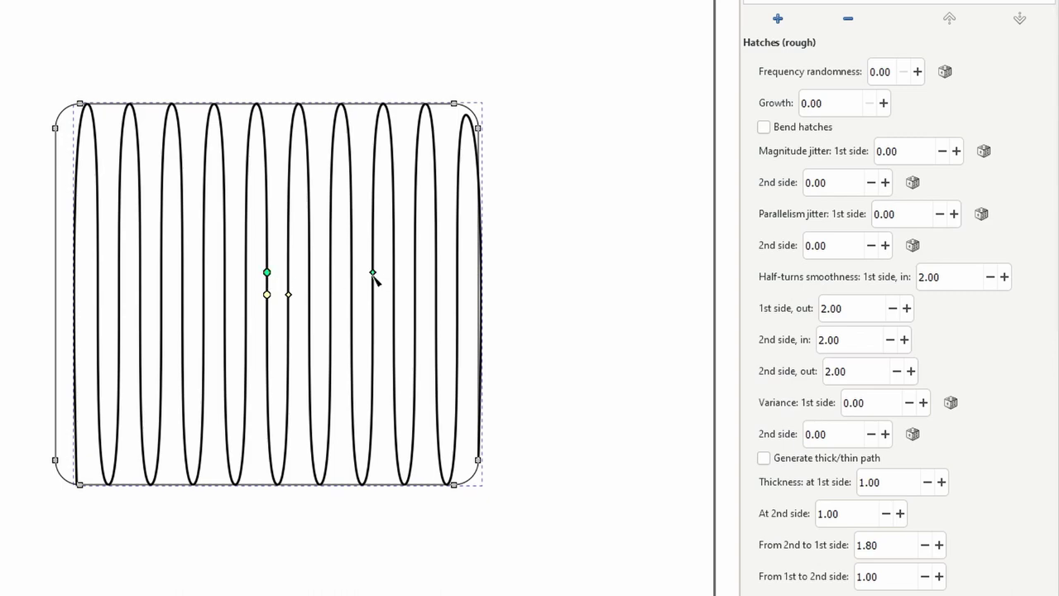
pyautogui.moveTo(373, 274)
pyautogui.mouseDown()
pyautogui.moveTo(285, 273)
pyautogui.moveTo(278, 287)
pyautogui.mouseUp()
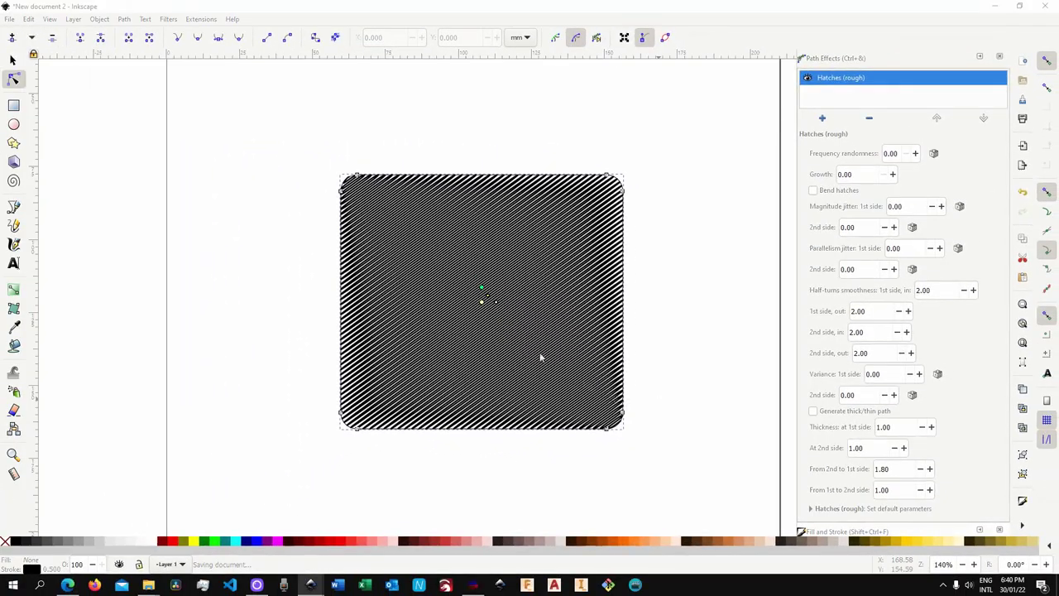
# Step: Save the Inkscape drawing as Rectangle.svg
pyautogui.hotkey('ctrl', 's')
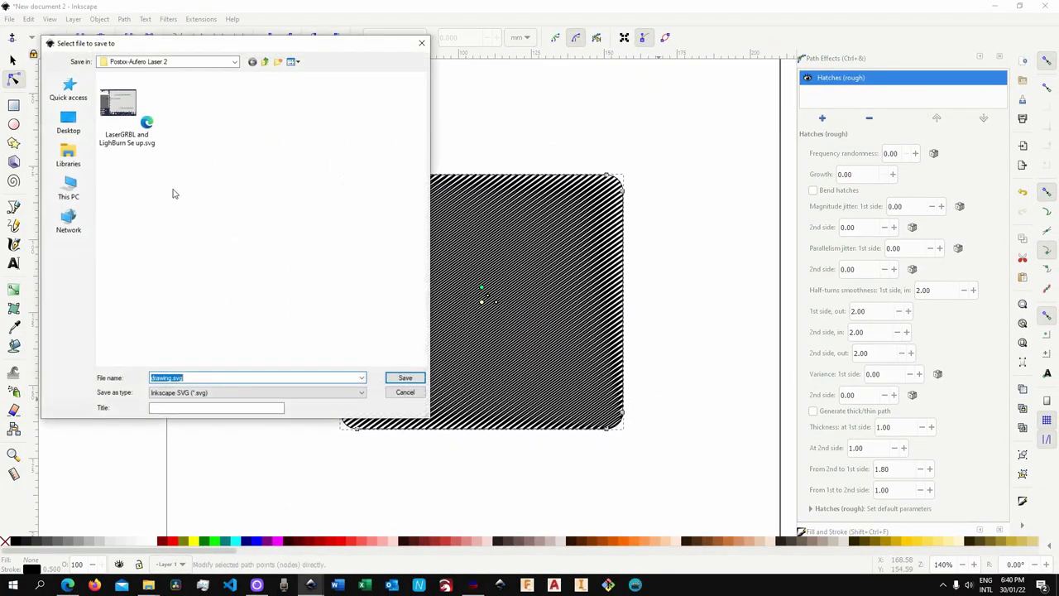
pyautogui.write('Rectangle')
pyautogui.press('Return')
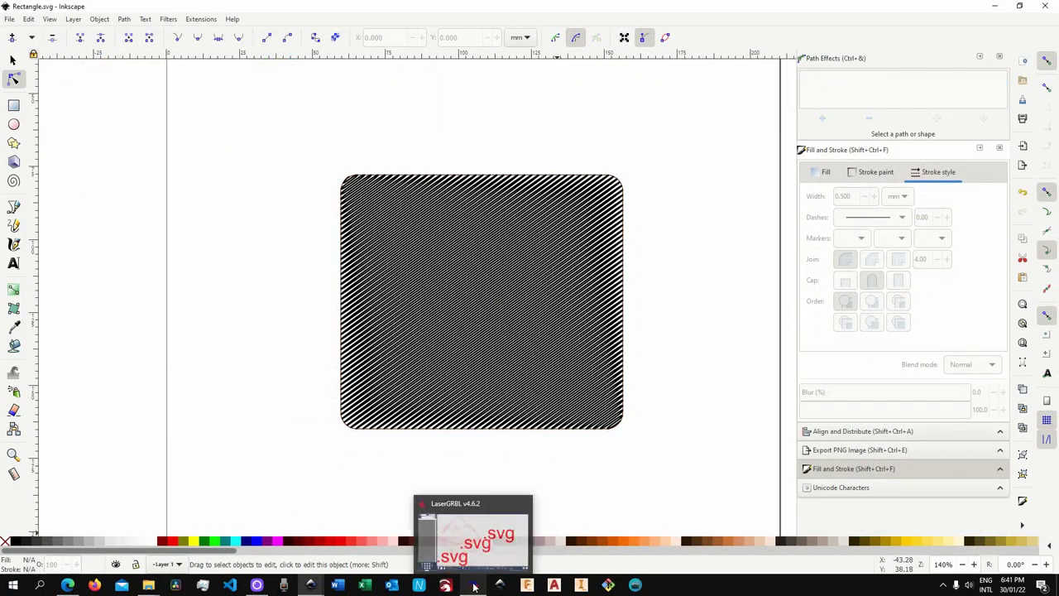
# Step: Open Rectangle.svg in LaserGRBL and create the engraving job from it
pyautogui.click(473, 584)
pyautogui.click(33, 19)
pyautogui.click(58, 30)
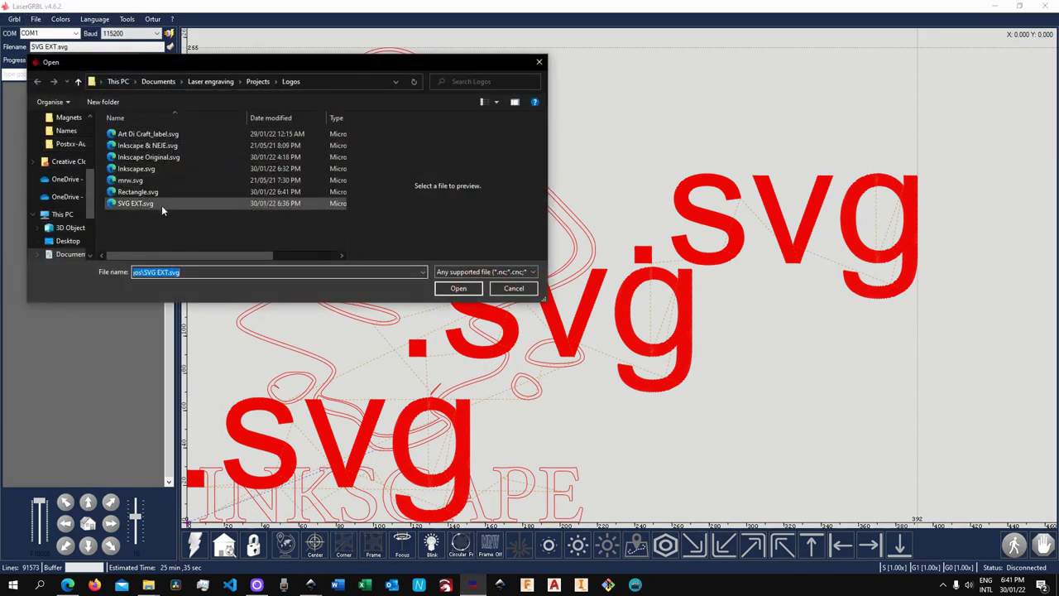
pyautogui.click(134, 191)
pyautogui.click(459, 289)
pyautogui.click(579, 332)
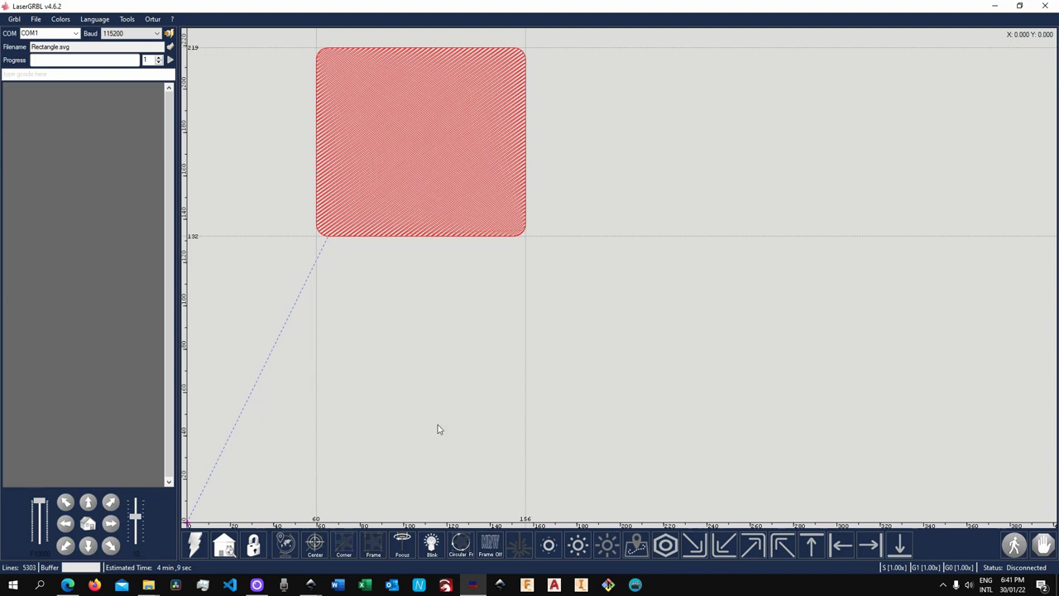
# Step: In the Rectangle.svg window, select the whole hatched rectangle and resize the page to the selection
pyautogui.click(310, 585)
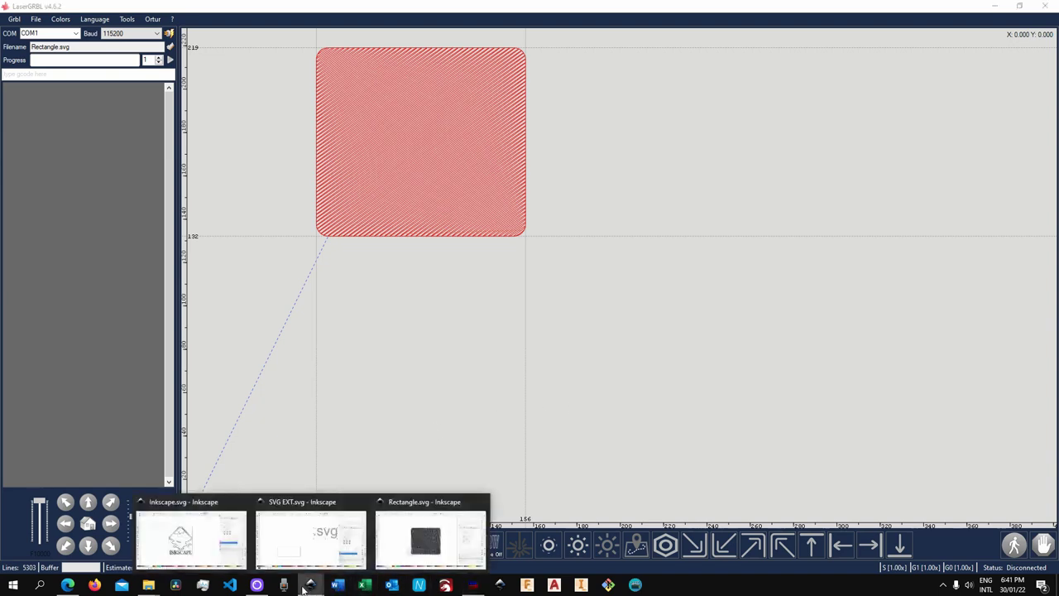
pyautogui.click(421, 546)
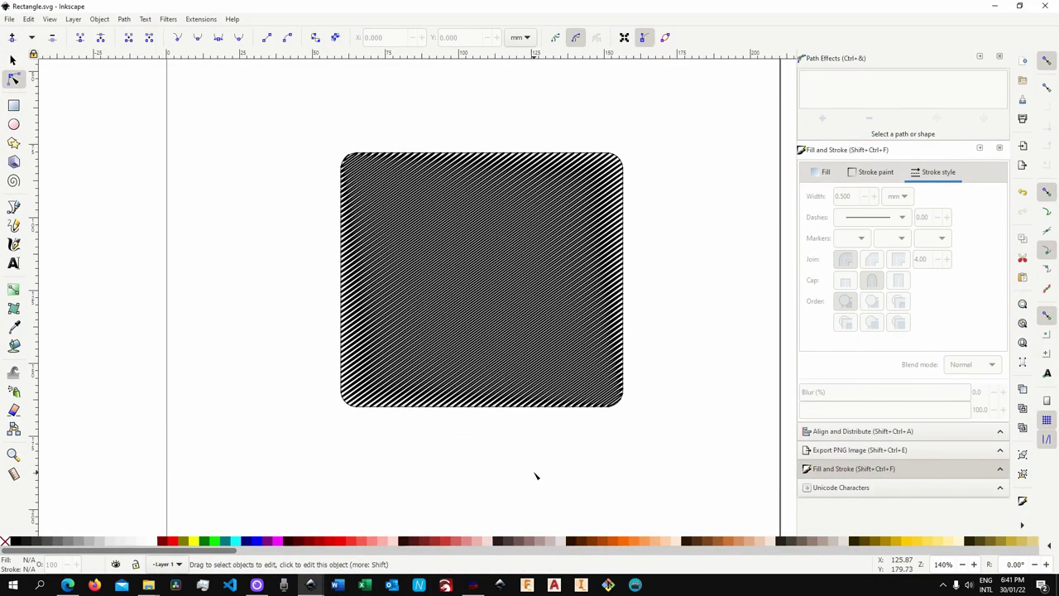
pyautogui.press('-')
pyautogui.press('-')
pyautogui.press('-')
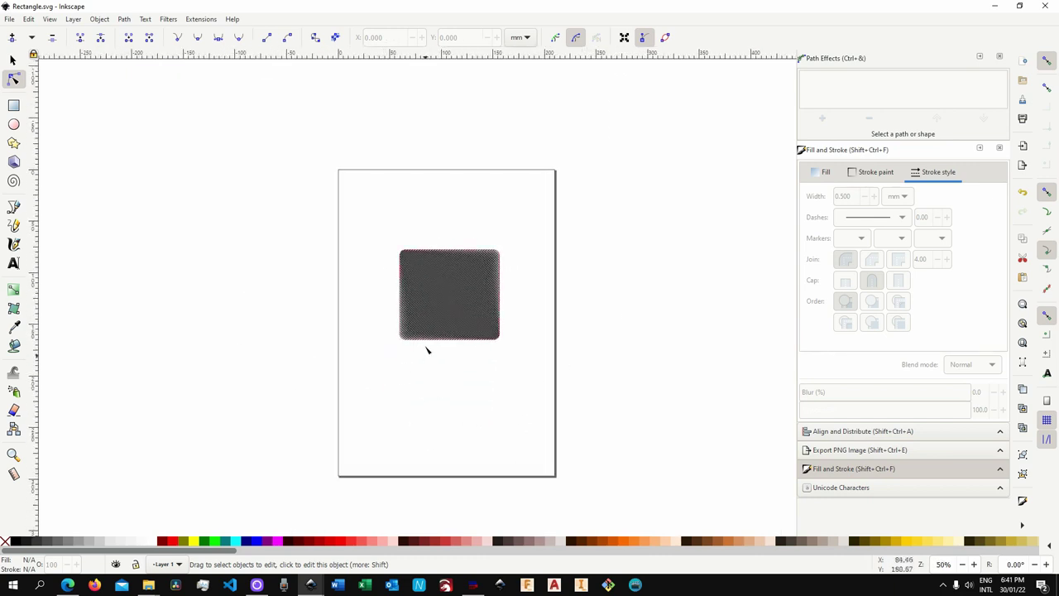
pyautogui.keyDown('ctrl'); pyautogui.scroll(1, 434, 316); pyautogui.keyUp('ctrl')
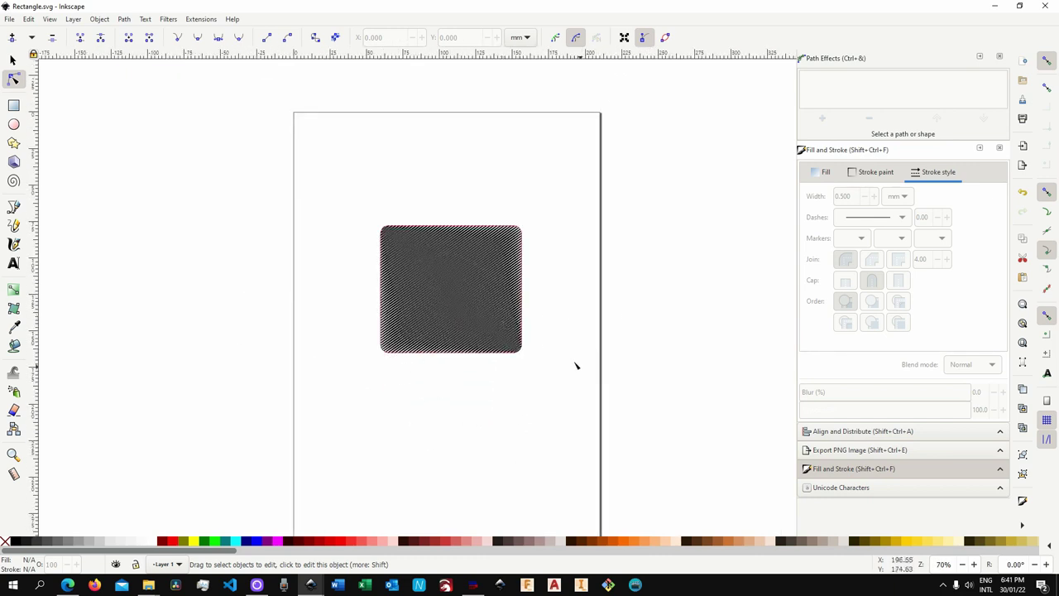
pyautogui.click(11, 59)
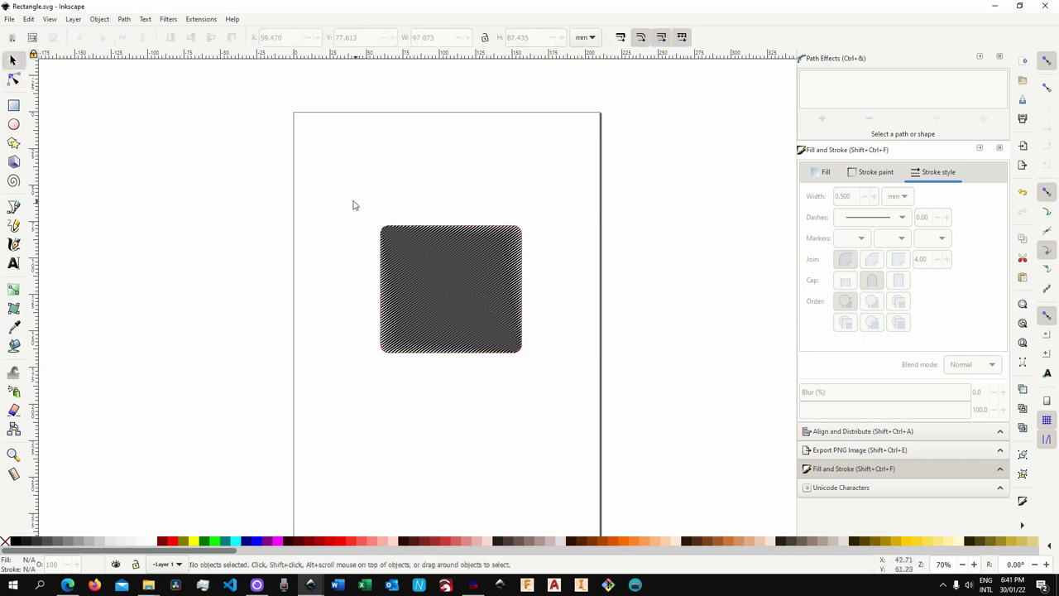
pyautogui.moveTo(353, 201); pyautogui.dragTo(564, 379)
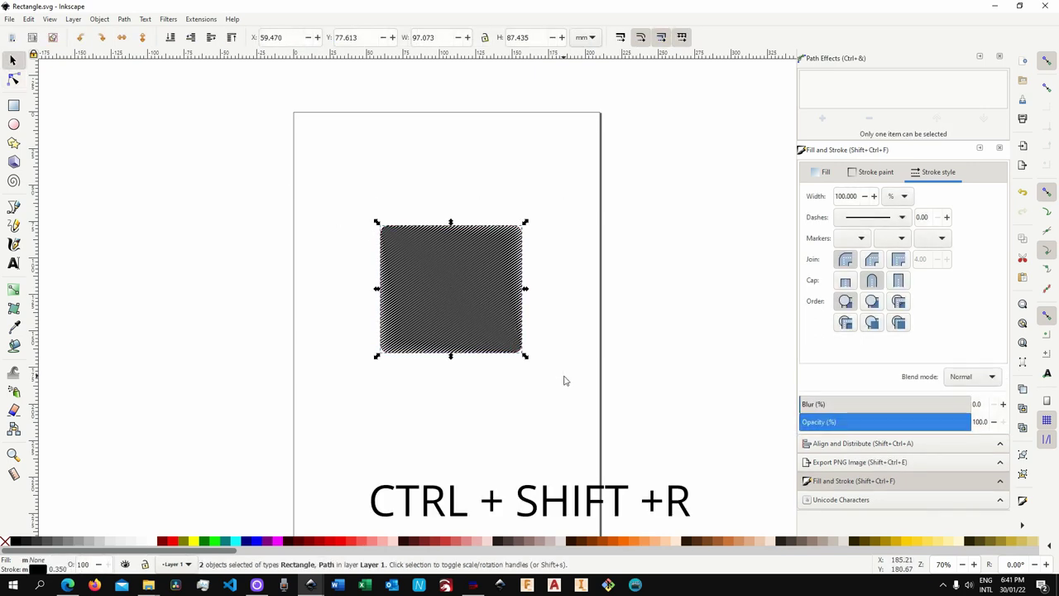
pyautogui.hotkey('ctrl', 'shift', 'r')
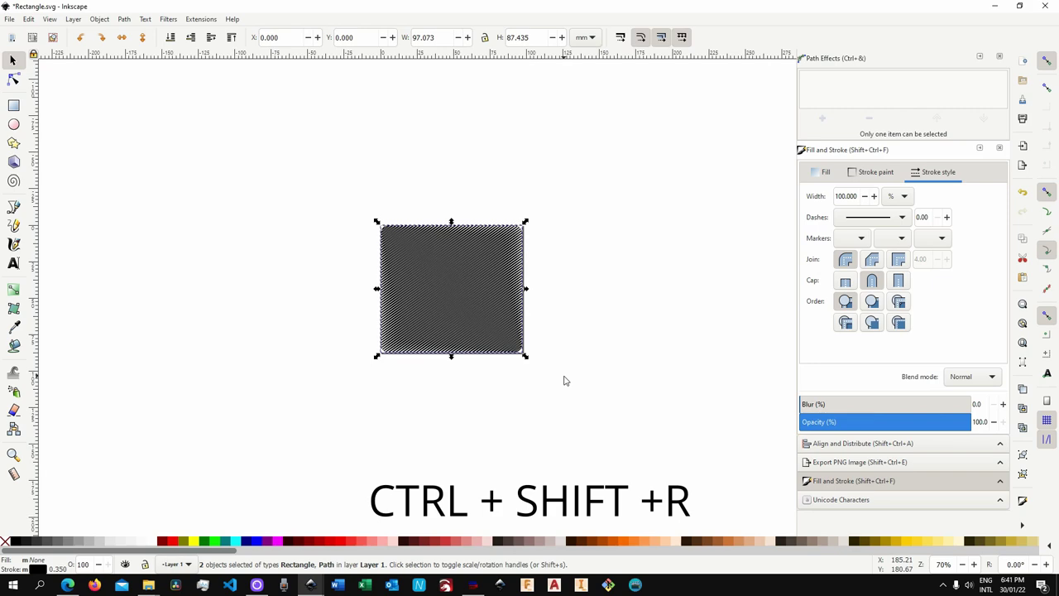
# Step: Deselect, save Rectangle.svg, and return to LaserGRBL
pyautogui.click(624, 314)
pyautogui.keyDown('ctrl'); pyautogui.scroll(2, 556, 316); pyautogui.keyUp('ctrl')
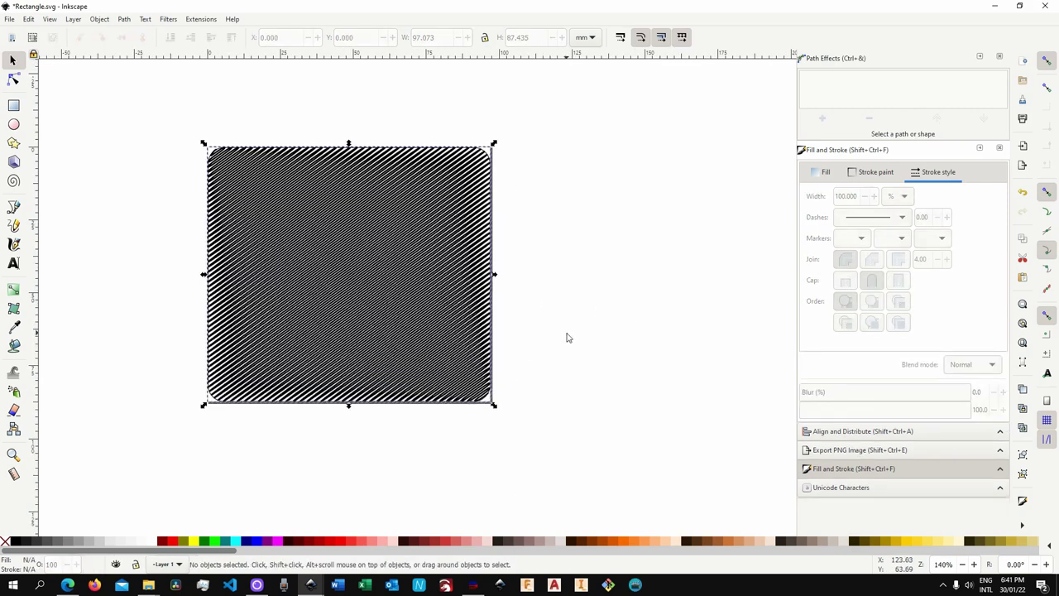
pyautogui.moveTo(567, 337); pyautogui.dragTo(584, 350, button='middle')
pyautogui.hotkey('ctrl', 's')
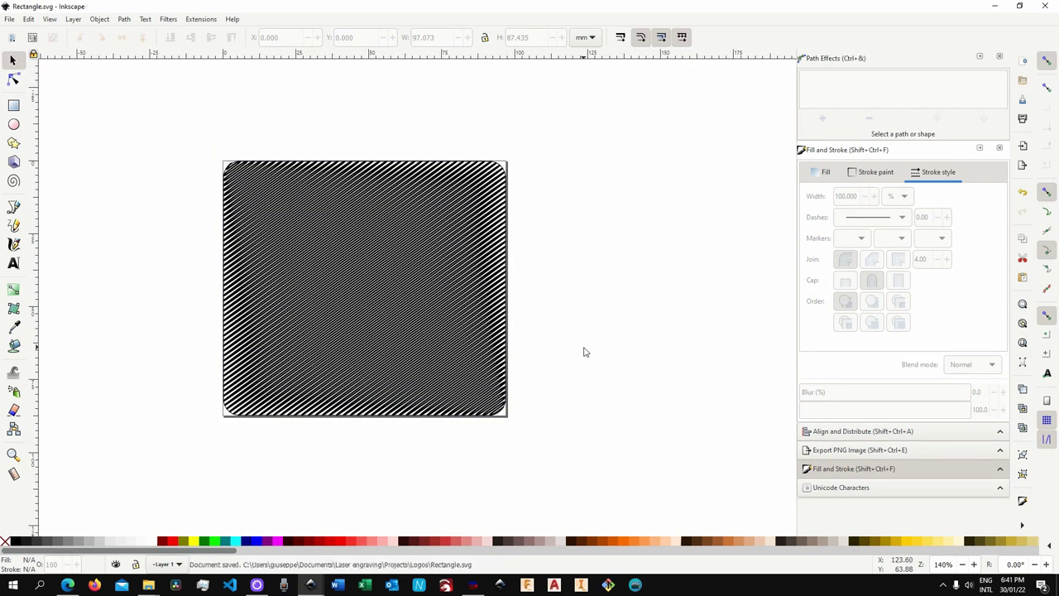
pyautogui.click(472, 585)
# Step: Reload Rectangle.svg in LaserGRBL, create the job, then return to the Inkscape drawing
pyautogui.click(36, 19)
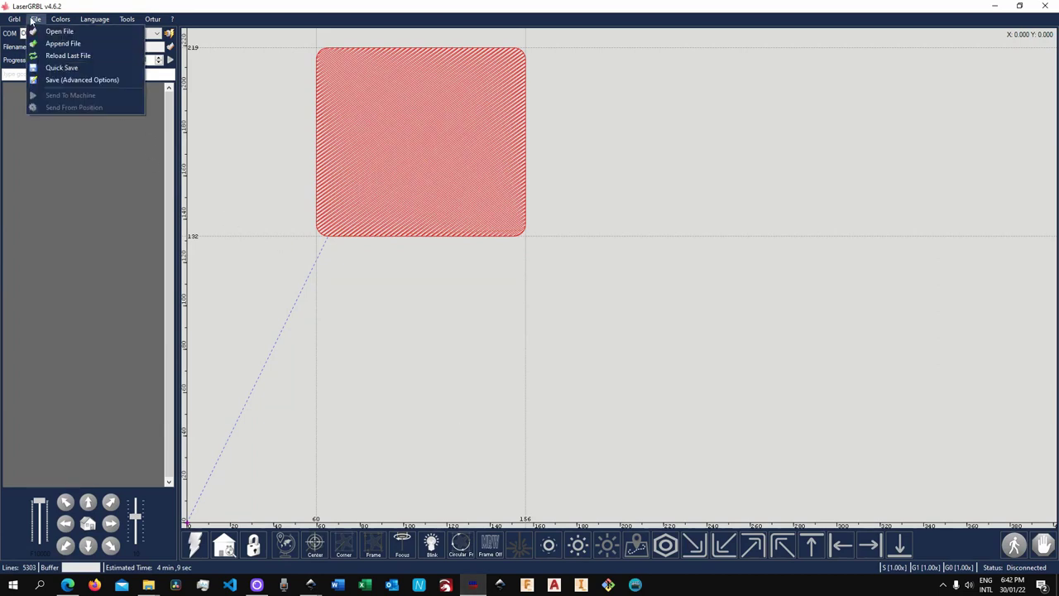
pyautogui.click(58, 55)
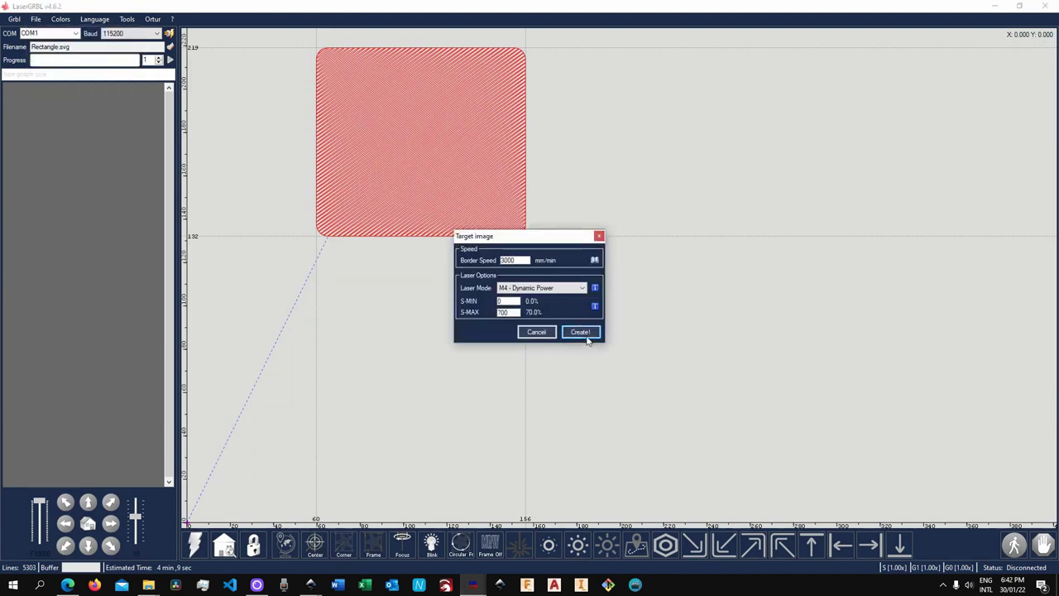
pyautogui.click(581, 332)
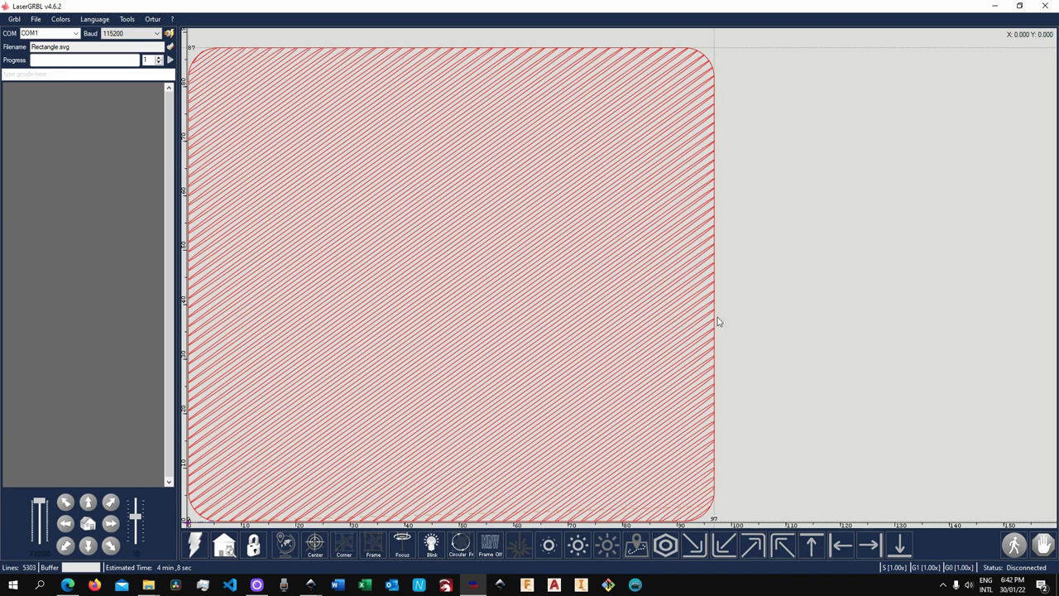
pyautogui.click(311, 584)
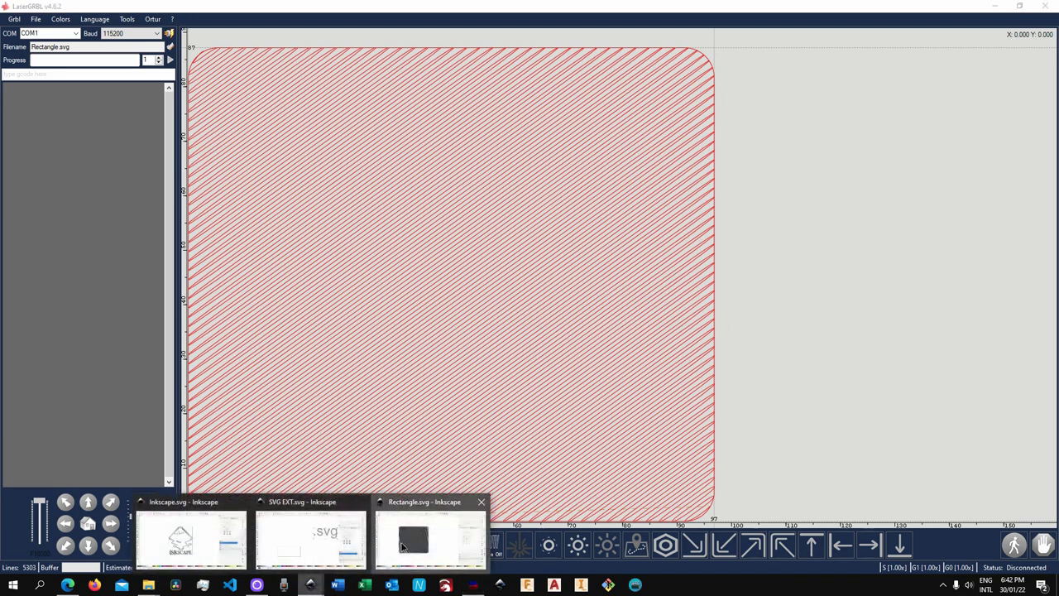
pyautogui.click(429, 538)
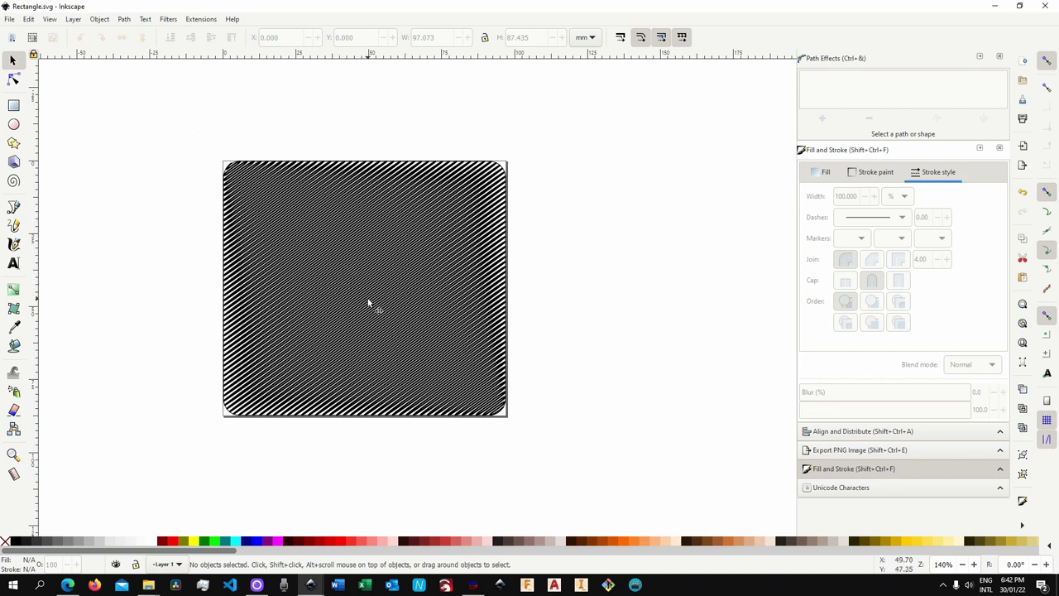
# Step: Drag the Hatches (rough) knot to make the hatching nearly solid, then bring LaserGRBL forward
pyautogui.doubleClick(369, 303)
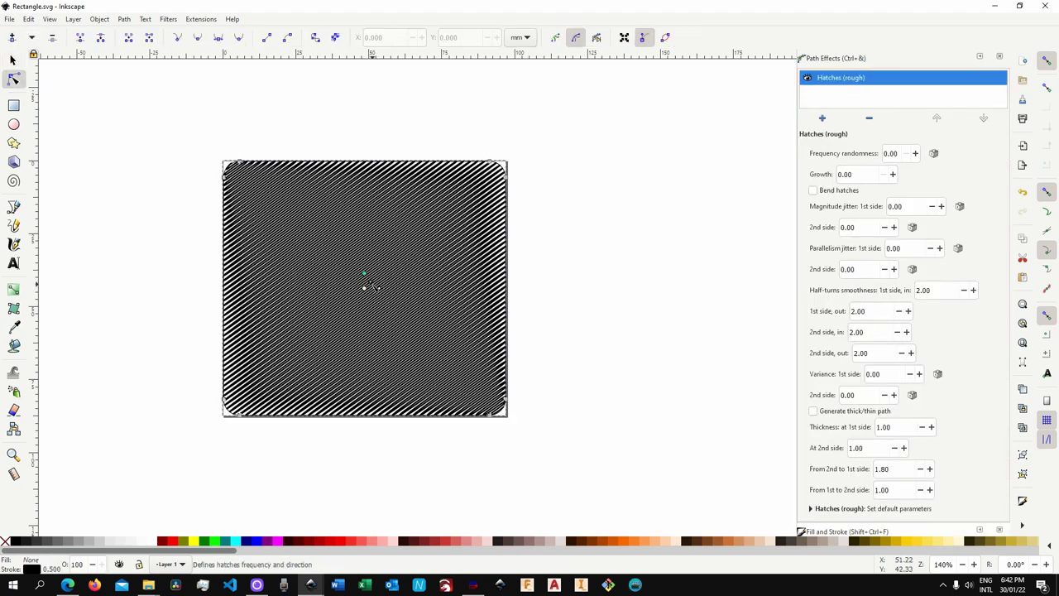
pyautogui.moveTo(371, 286); pyautogui.dragTo(378, 288)
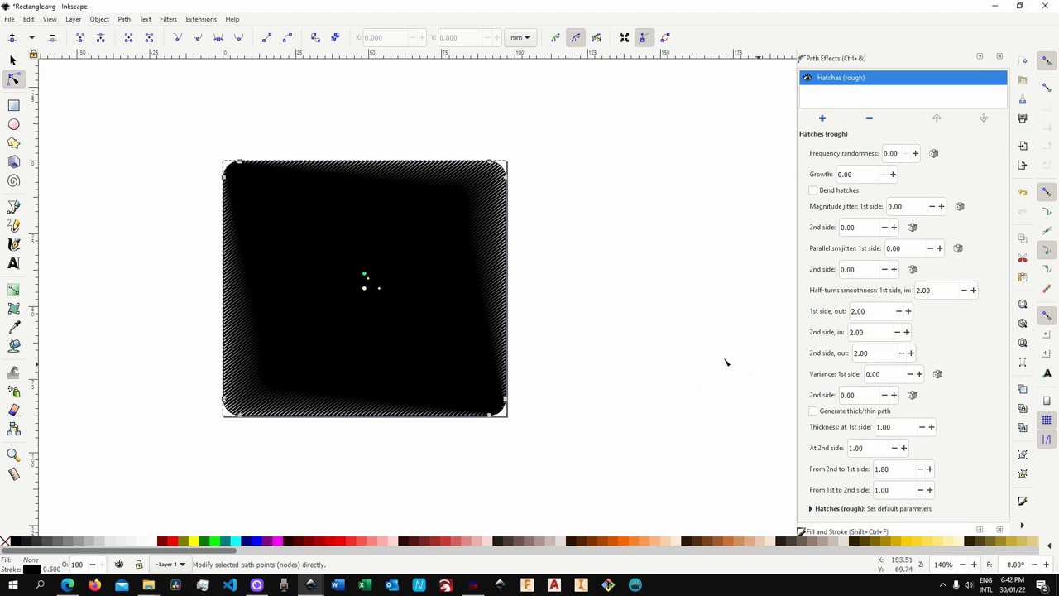
pyautogui.click(17, 56)
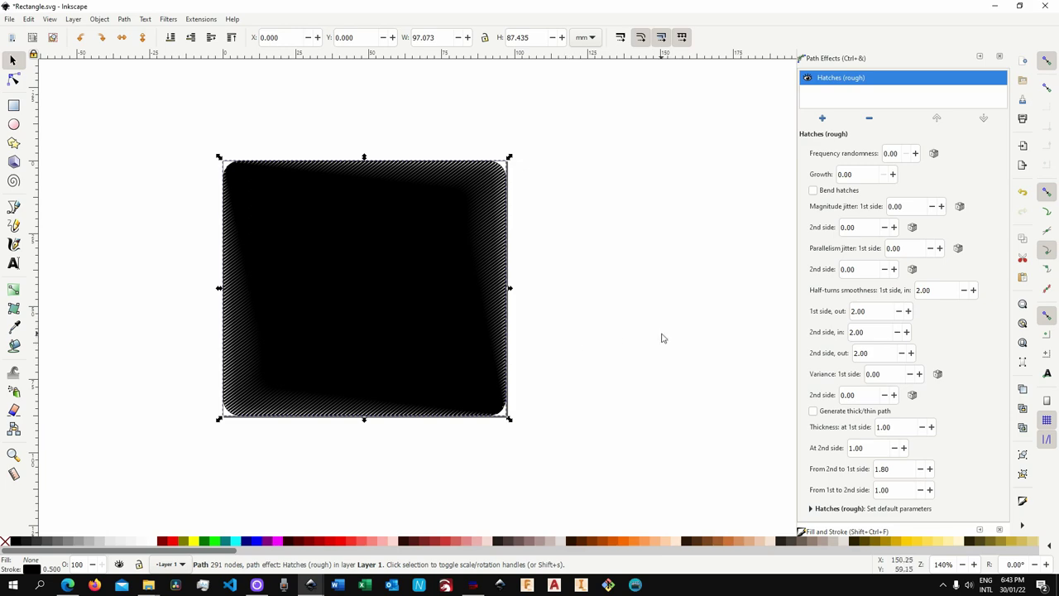
pyautogui.click(472, 584)
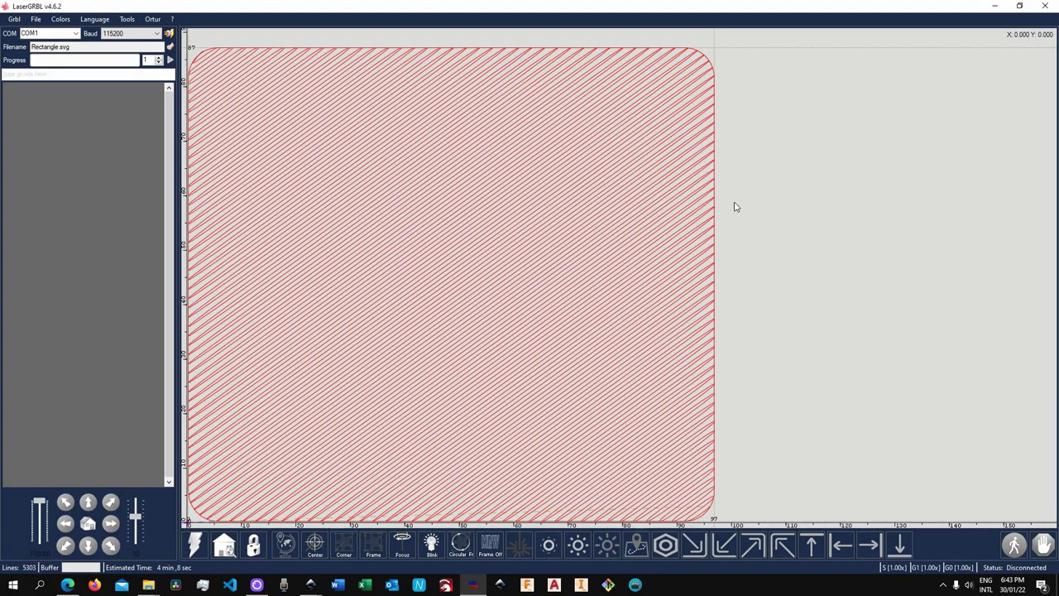
pyautogui.click(36, 20)
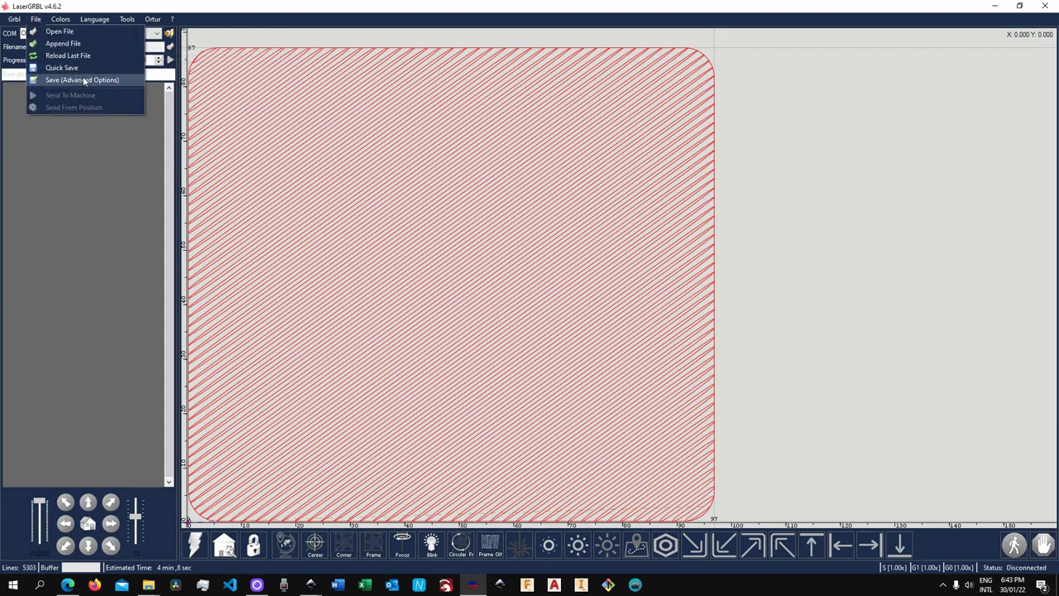
pyautogui.click(760, 164)
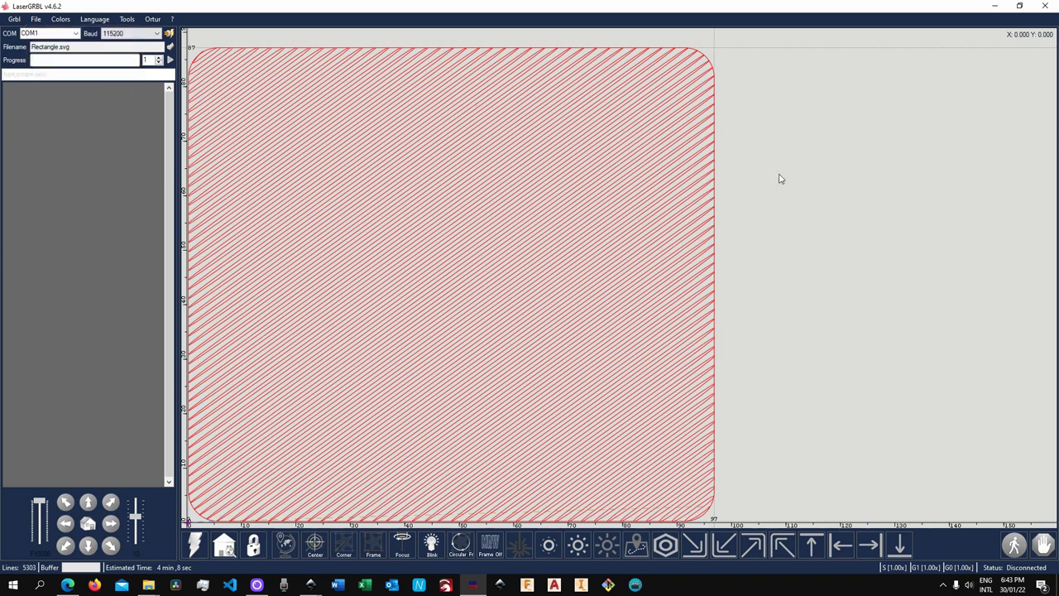